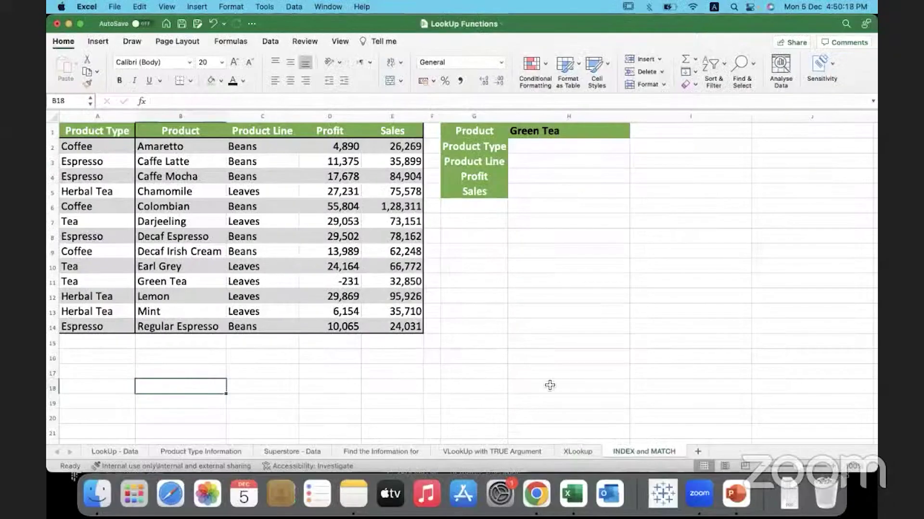
click(563, 449)
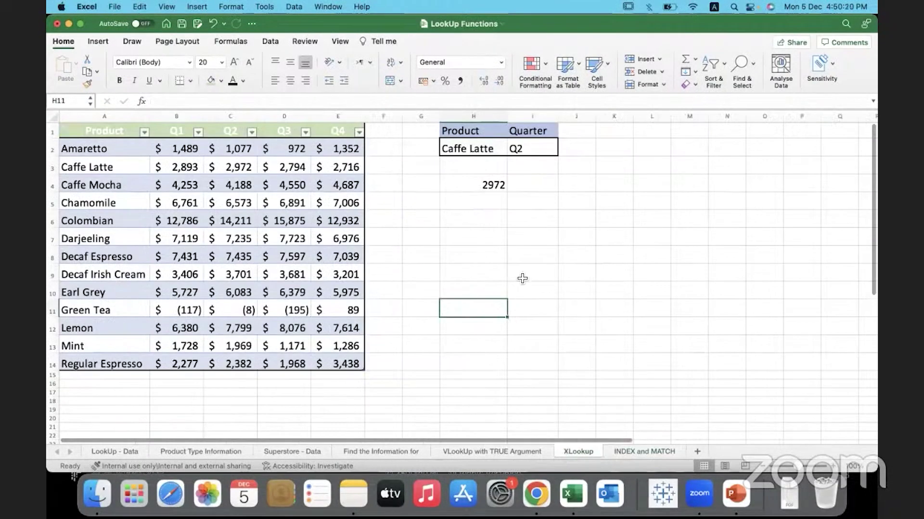
click(490, 152)
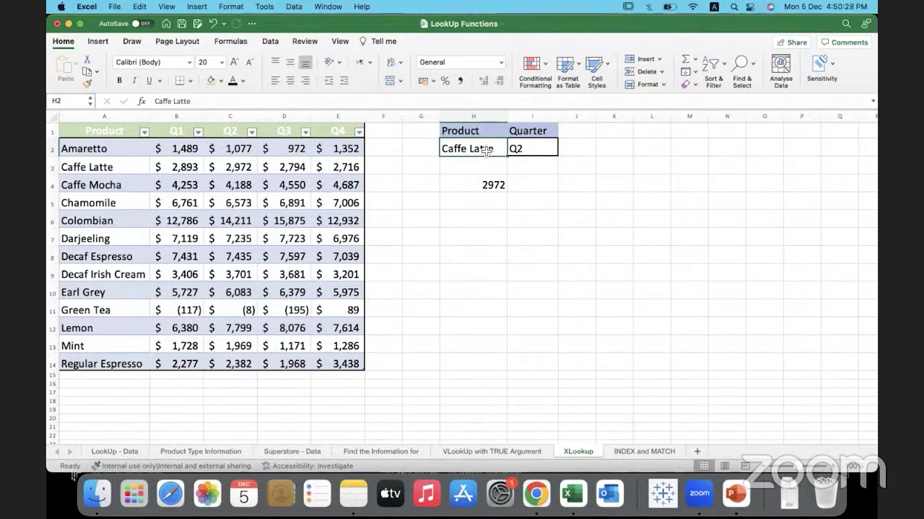
click(459, 185)
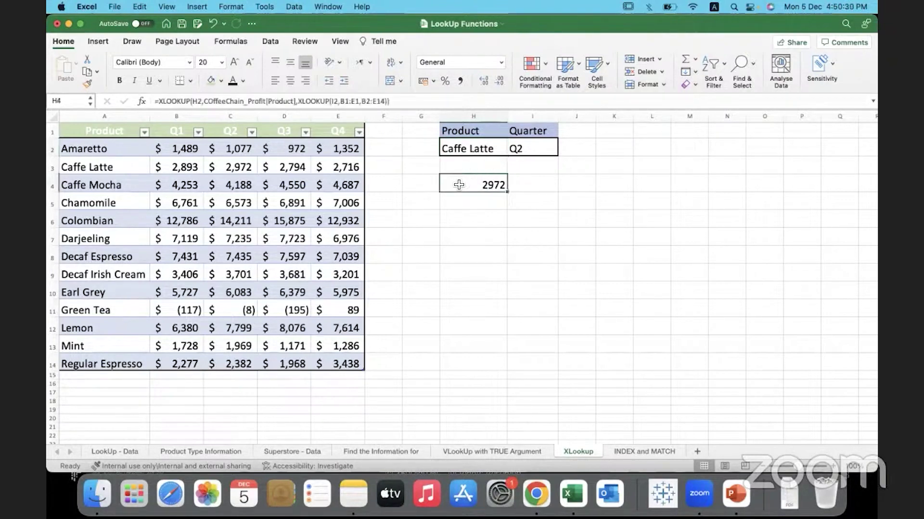
click(490, 145)
click(539, 149)
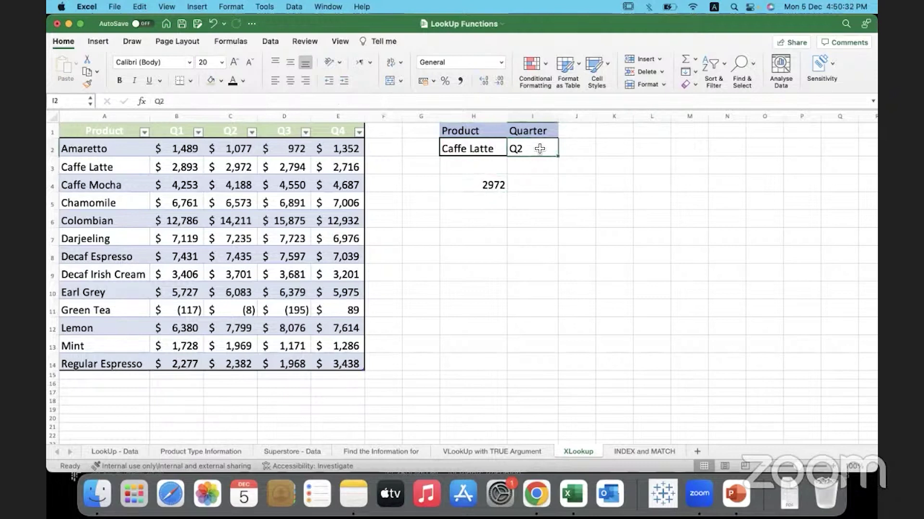
double_click(478, 149)
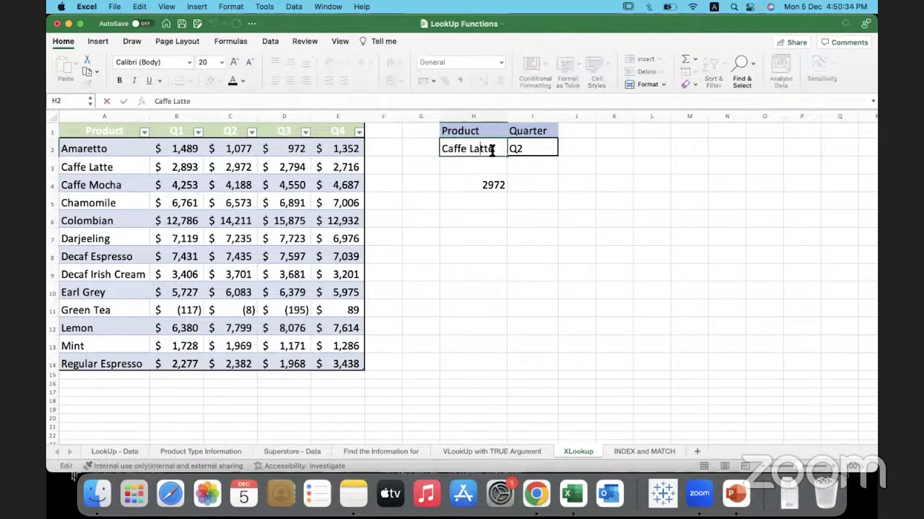
drag(495, 150, 423, 149)
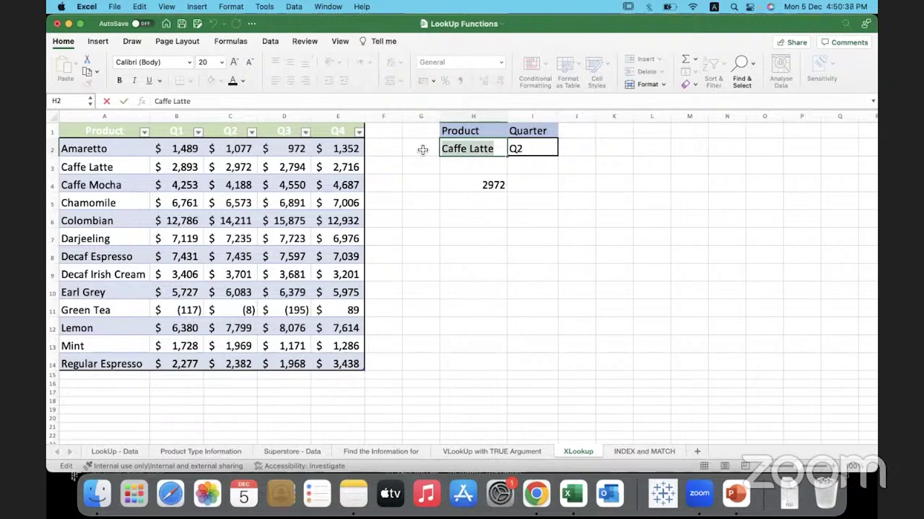
Step: Replace the product in H2 with the misspelled 'Gren Tea' and check H4's #N/A result
text(Gree)
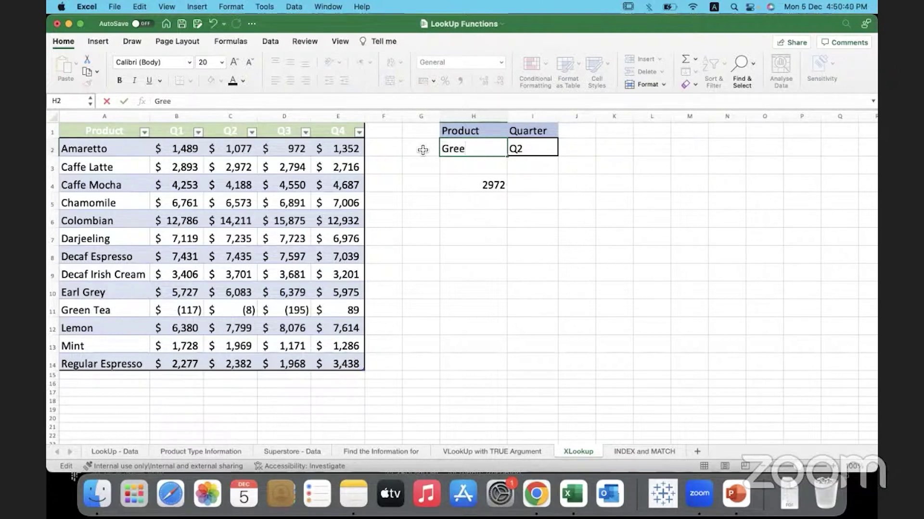
key(BackSpace)
text(n Tea)
key(Return)
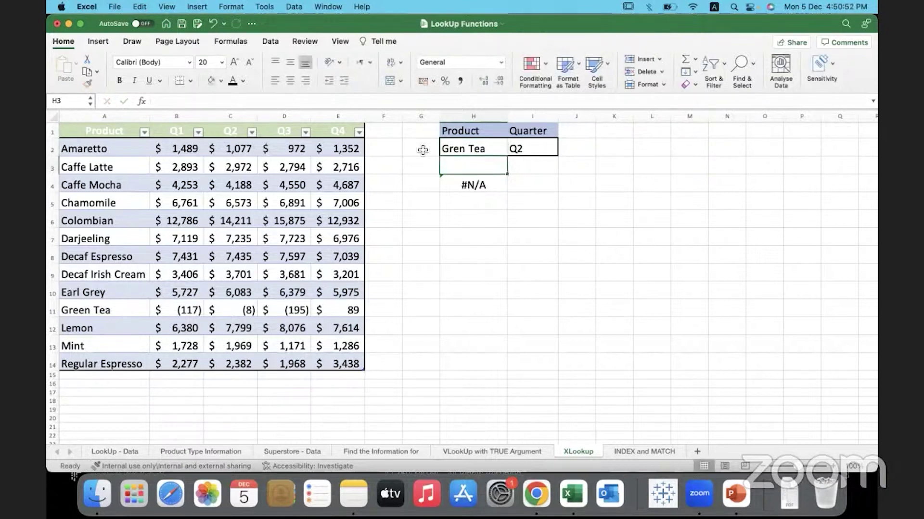
click(503, 190)
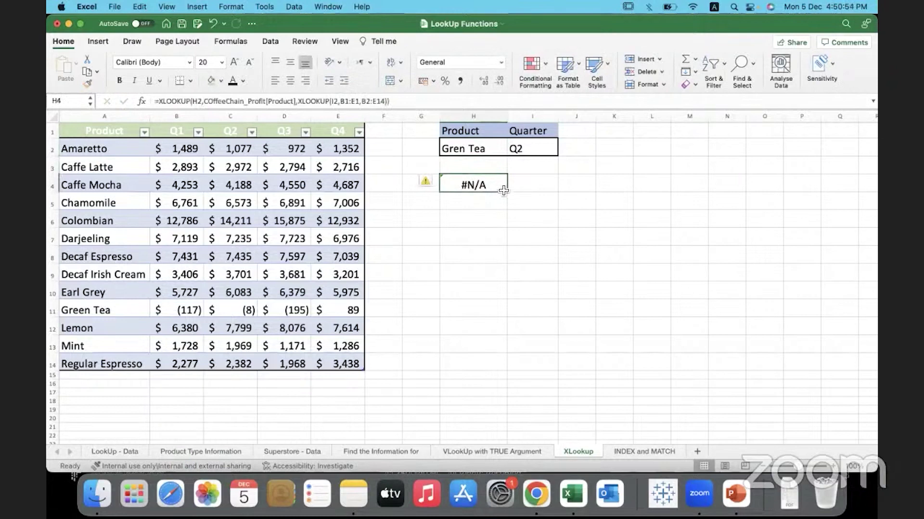
click(493, 152)
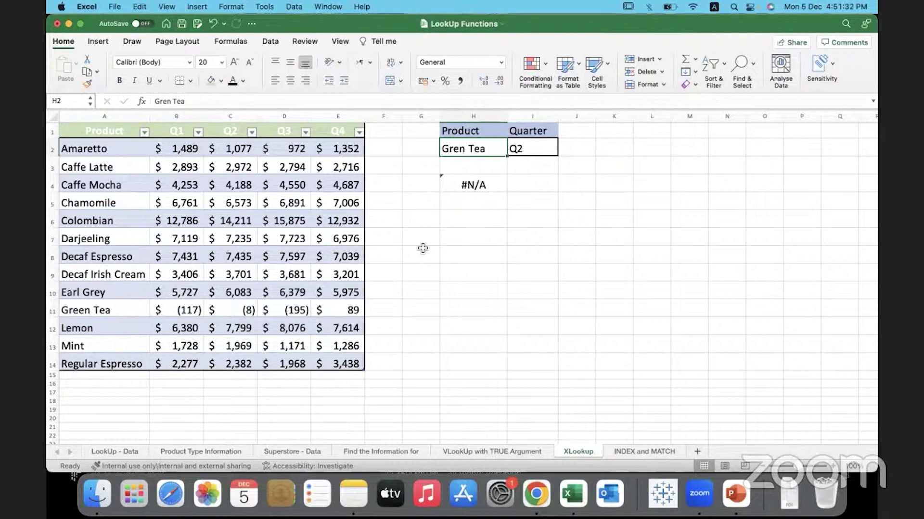
Step: Fix H2 to read 'Green Tea' so H4 returns -8, then show the Data tools
double_click(490, 150)
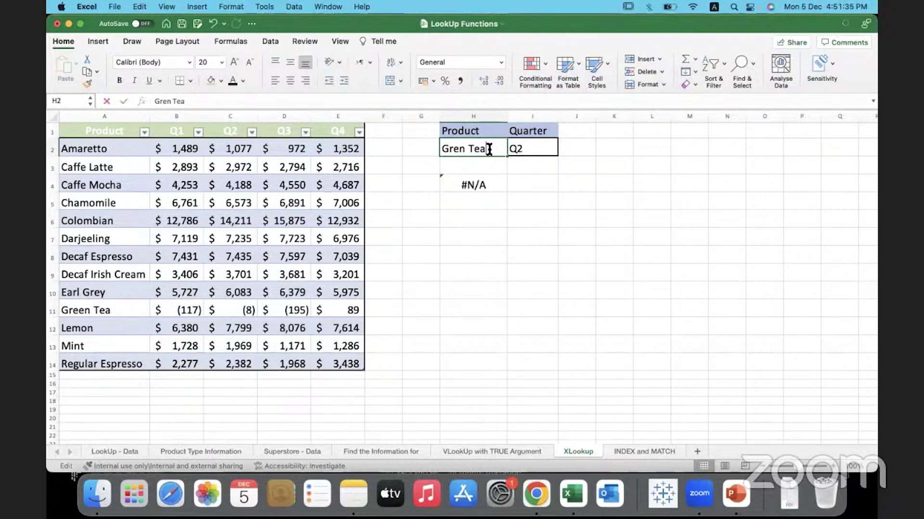
click(459, 149)
text(e)
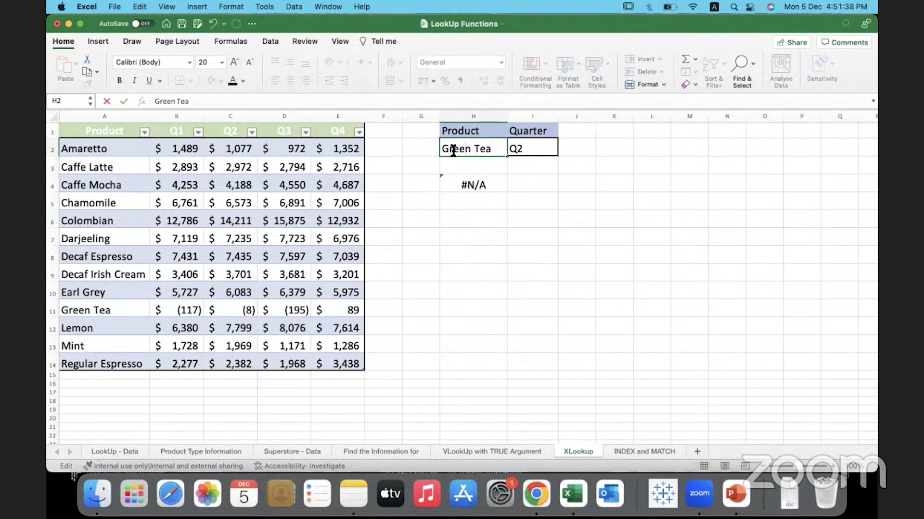
key(Return)
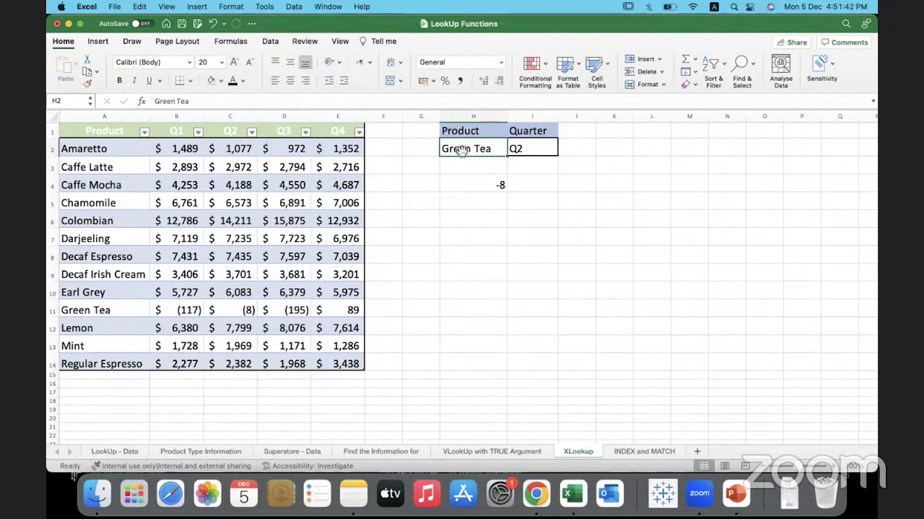
click(270, 42)
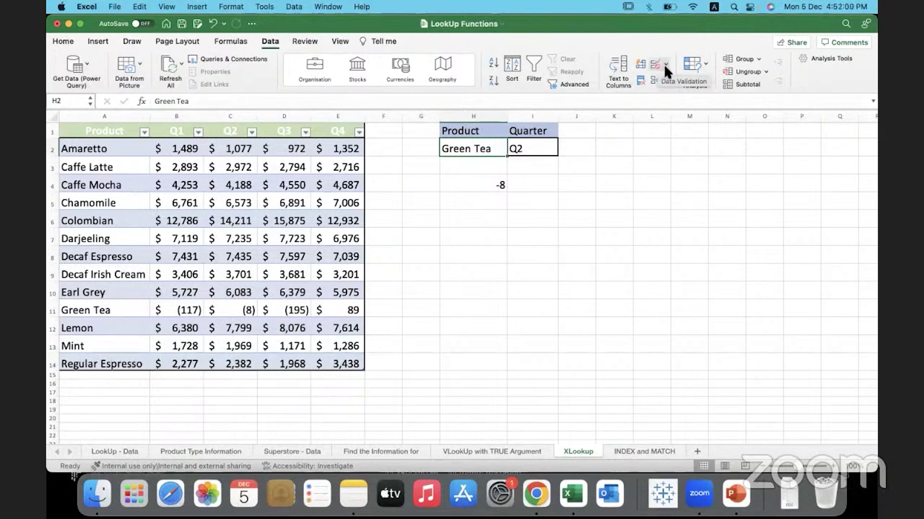
Step: Set H2's data validation to allow a List with source =$A$2:$A$14
click(665, 65)
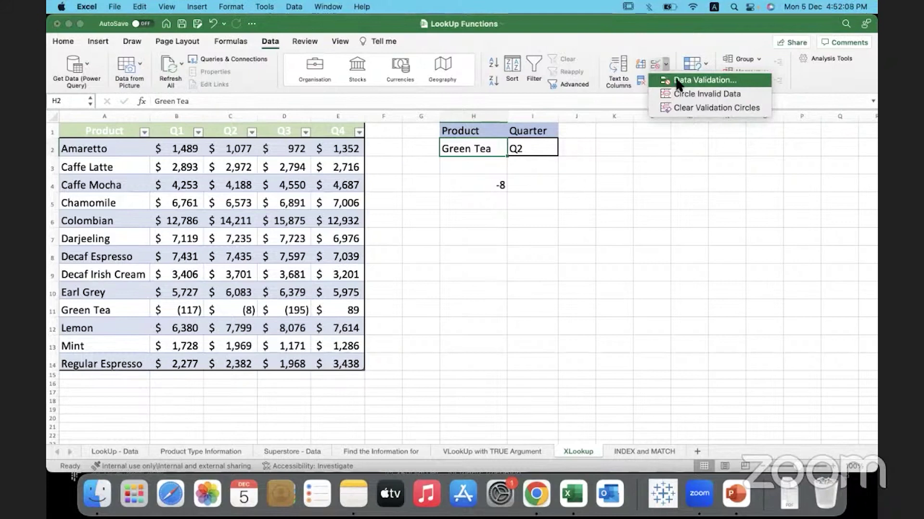
click(677, 81)
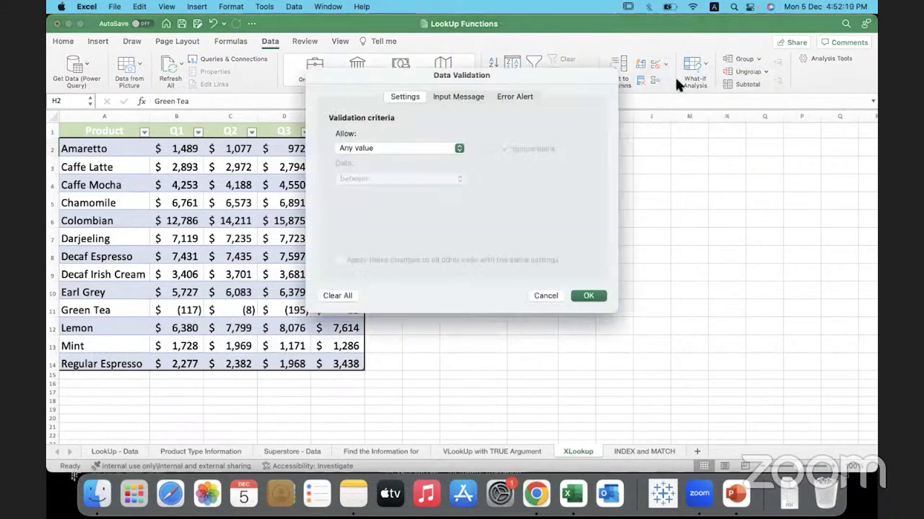
click(374, 146)
click(361, 187)
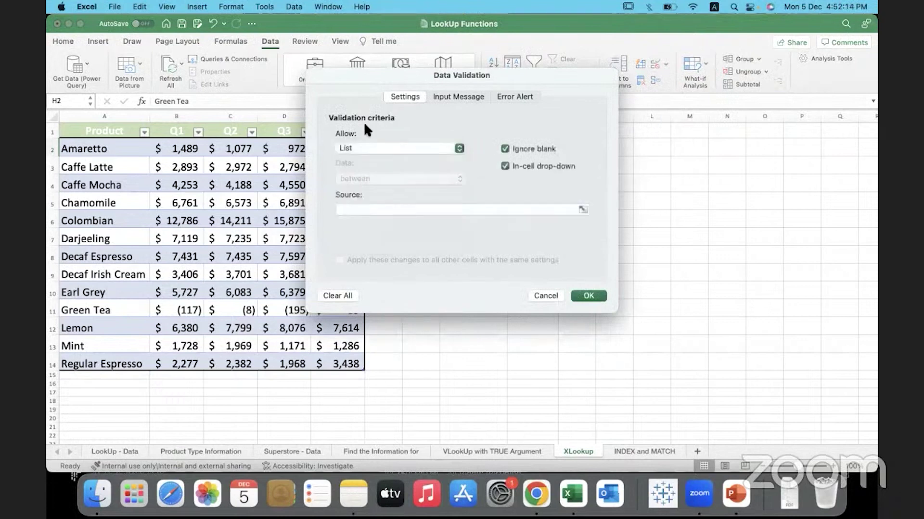
drag(367, 72, 397, 88)
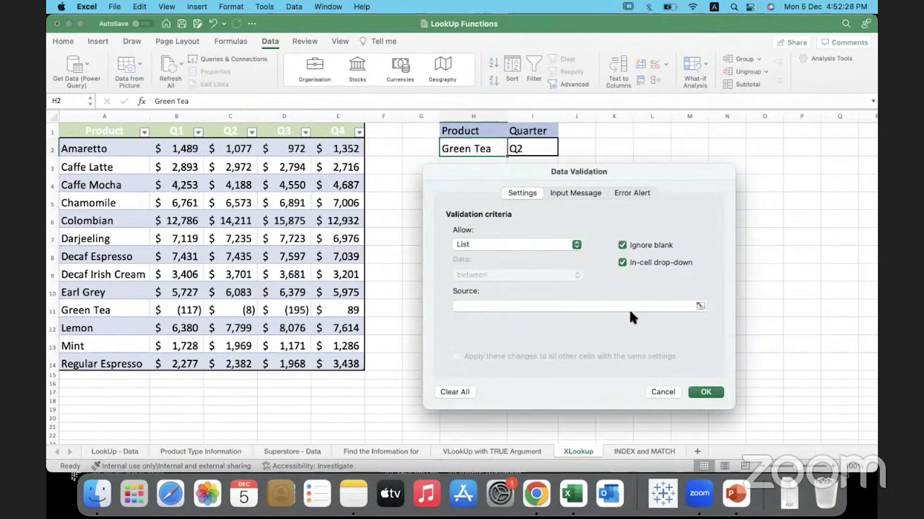
click(700, 307)
click(126, 149)
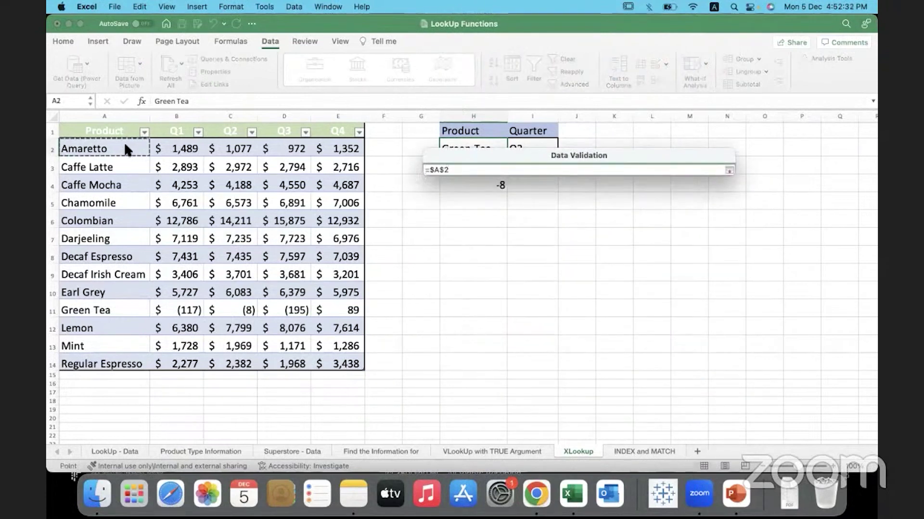
key(super+shift+Down)
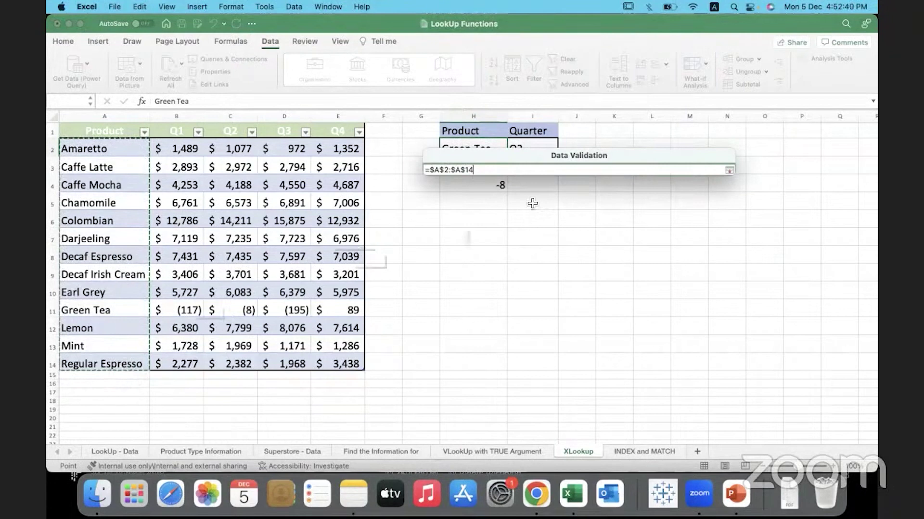
click(728, 166)
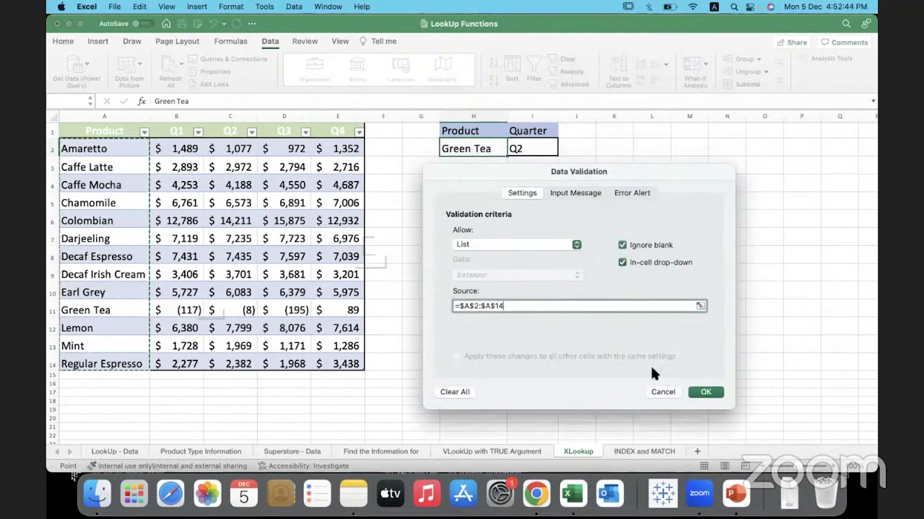
Step: Apply the product list validation and pick Colombian in H2's drop-down, giving 14211
click(706, 392)
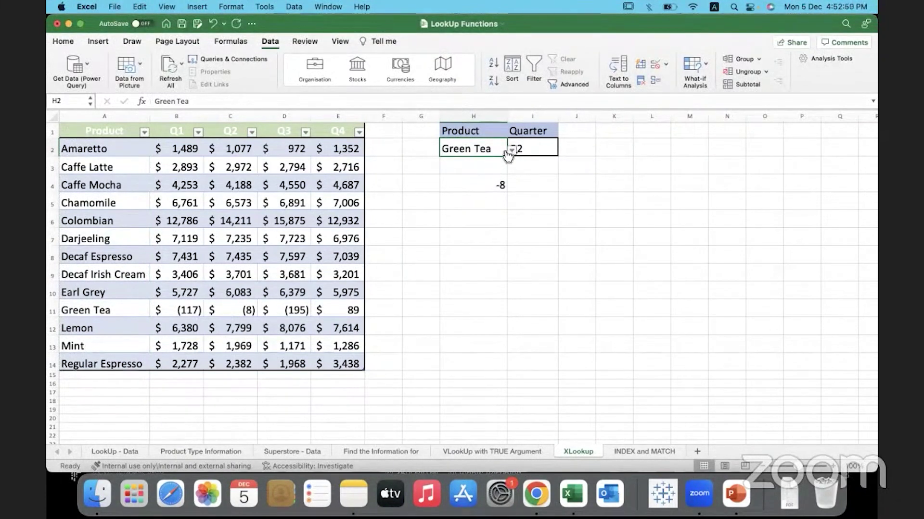
click(512, 151)
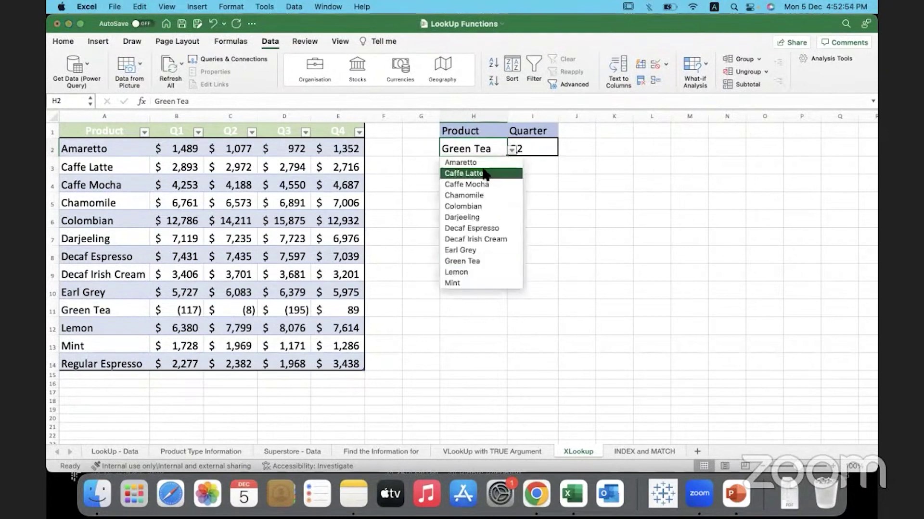
click(488, 206)
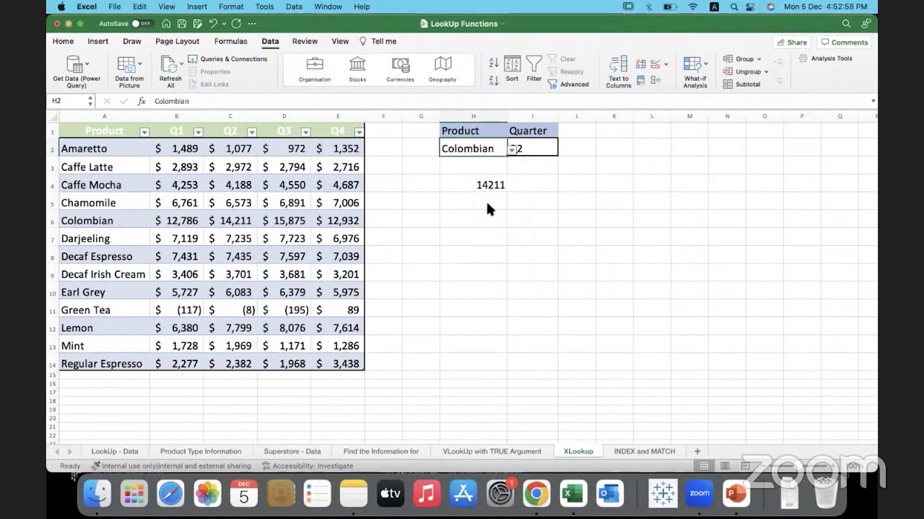
Step: Check the lookup formula in H4 and widen column I
click(460, 188)
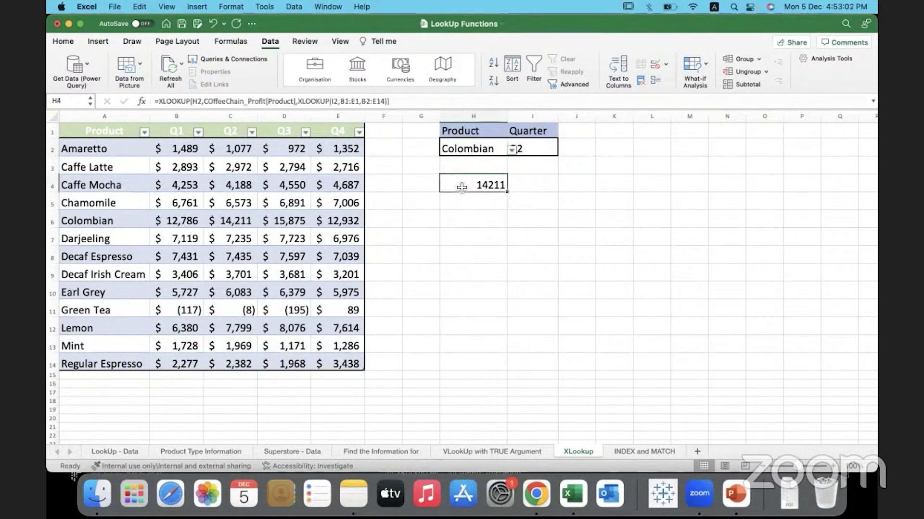
click(547, 241)
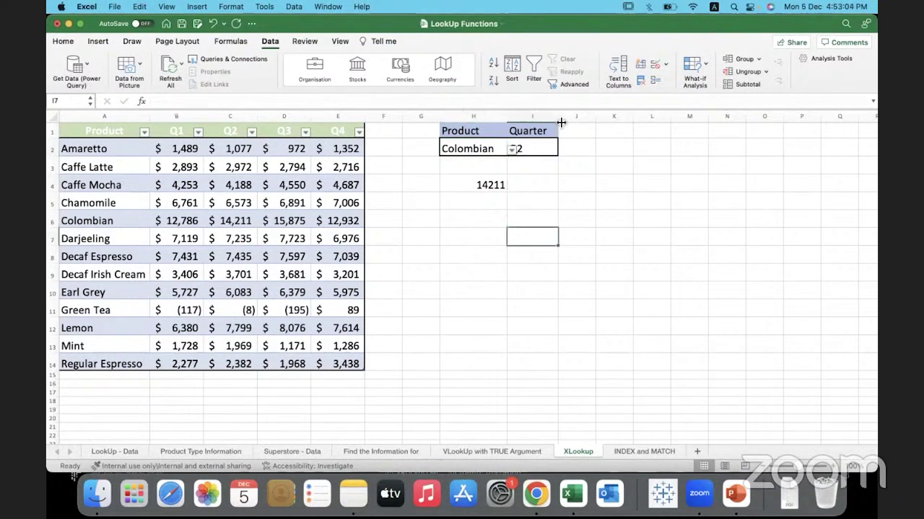
drag(563, 121, 581, 121)
Step: Centre the Q2 quarter value in cell I2
click(552, 146)
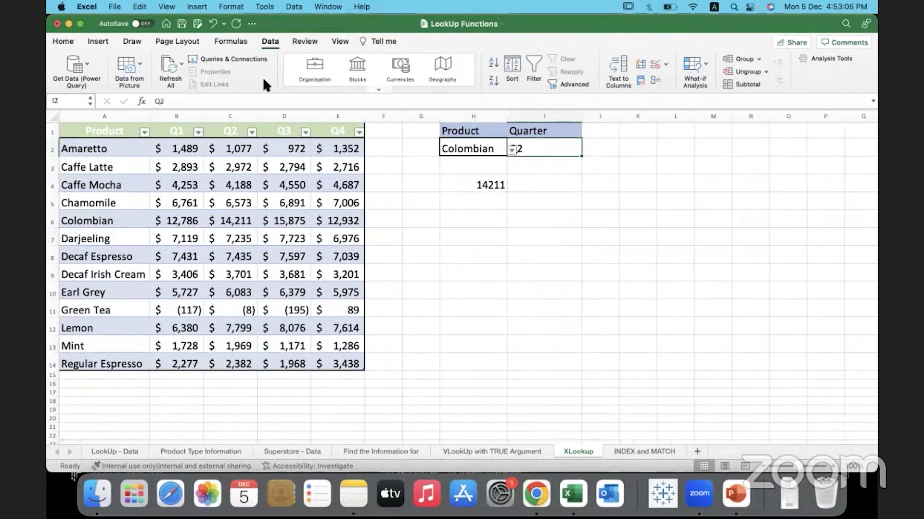
click(63, 41)
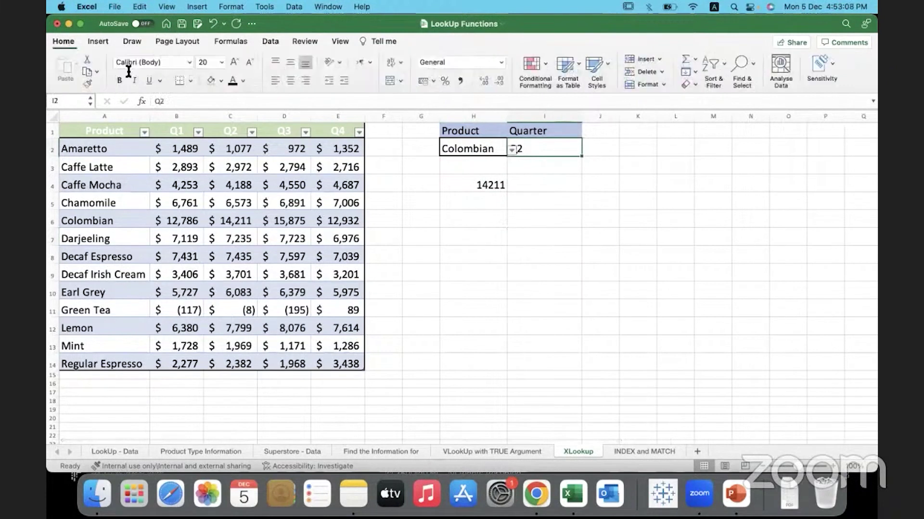
click(286, 79)
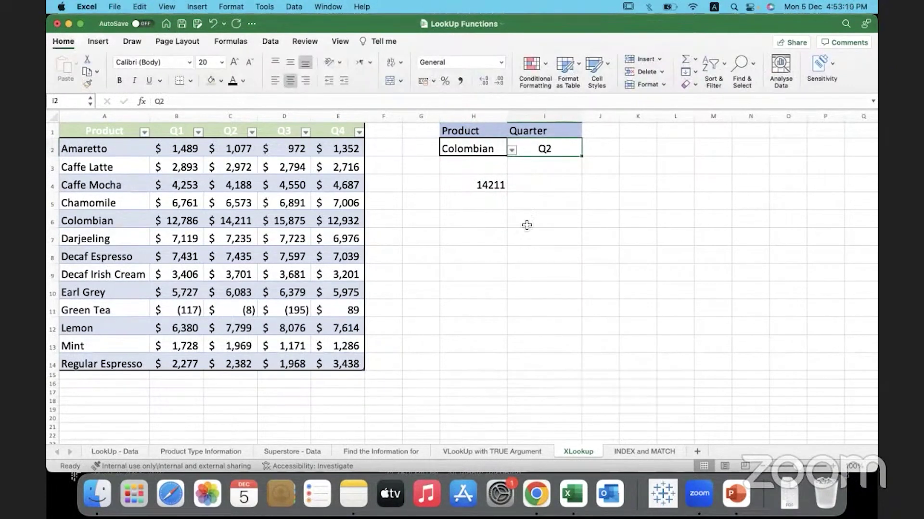
Step: Compare H4's XLOOKUP result 14211 with Colombian's Q2 figure in C6
click(561, 176)
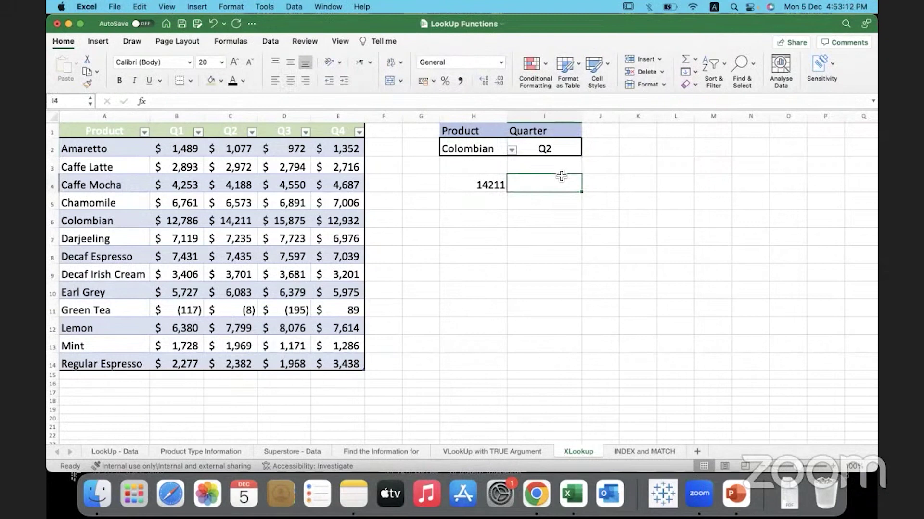
click(467, 181)
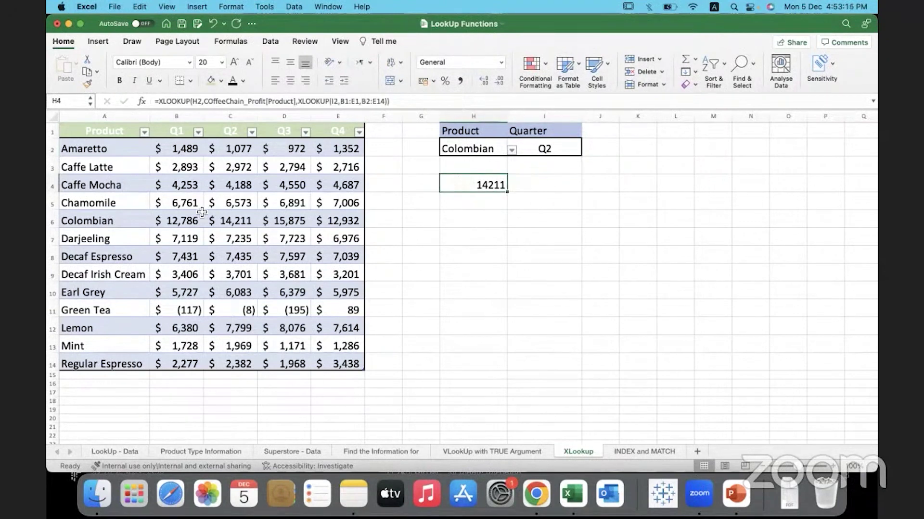
click(241, 221)
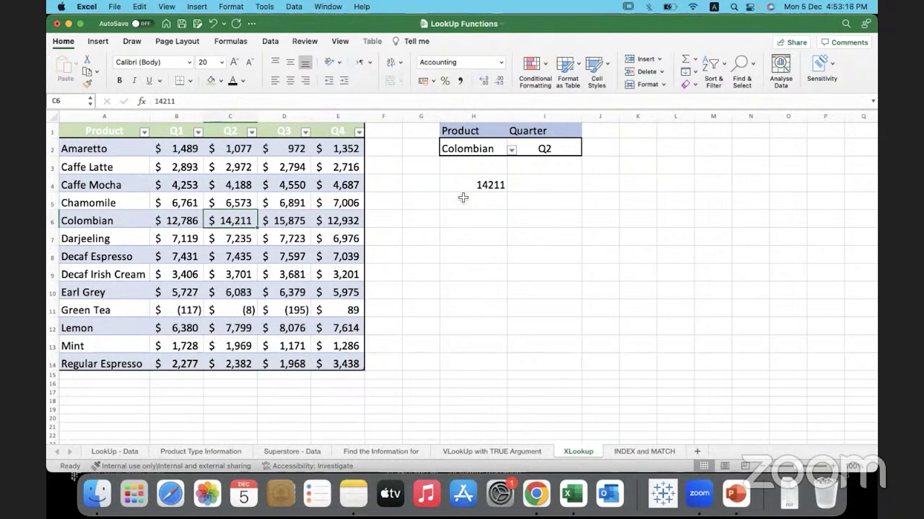
click(572, 150)
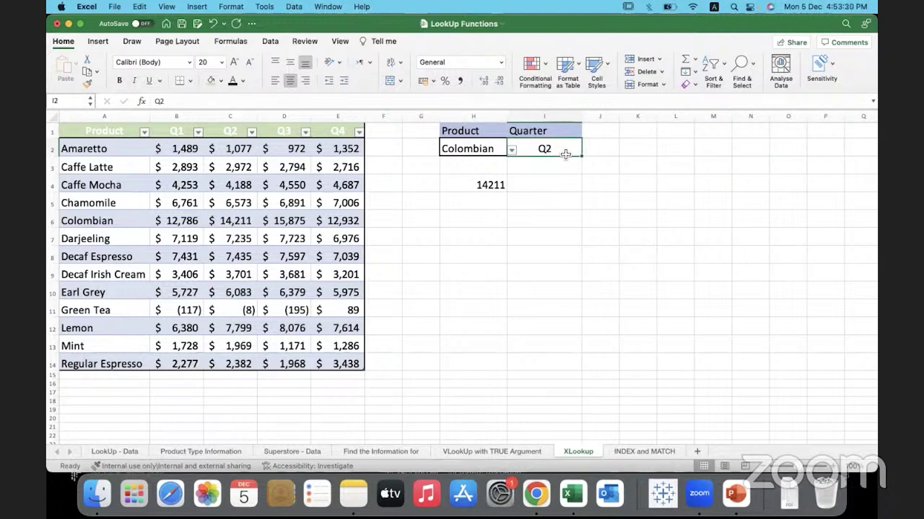
Step: Set I2's data validation to a List sourced from the Q1–Q4 headers =$B$1:$E$1
click(270, 41)
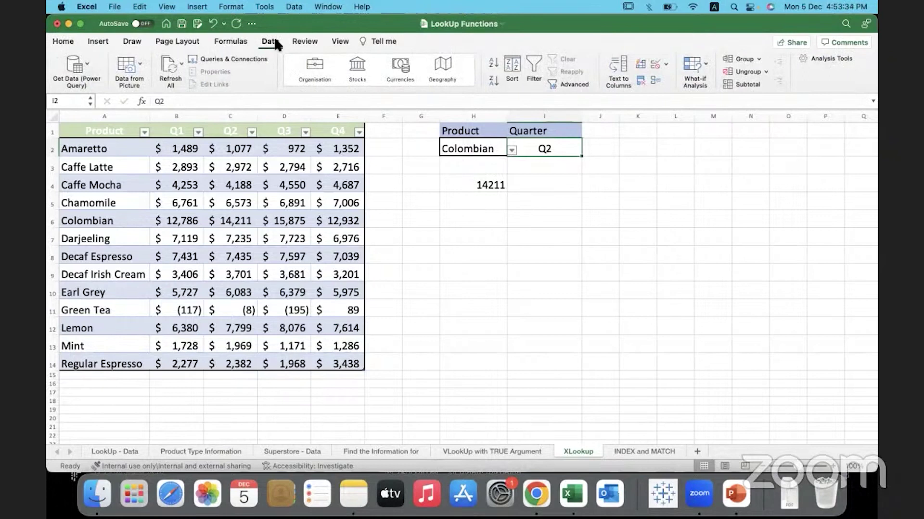
click(665, 67)
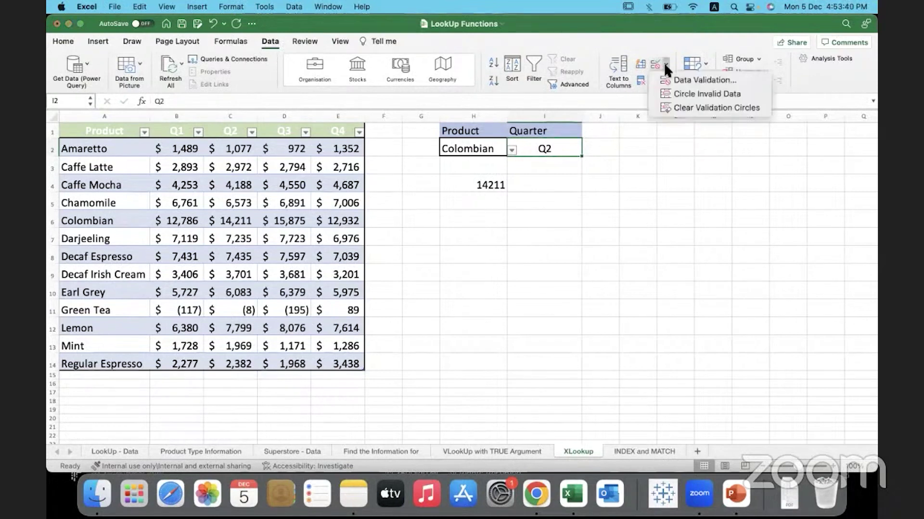
click(679, 87)
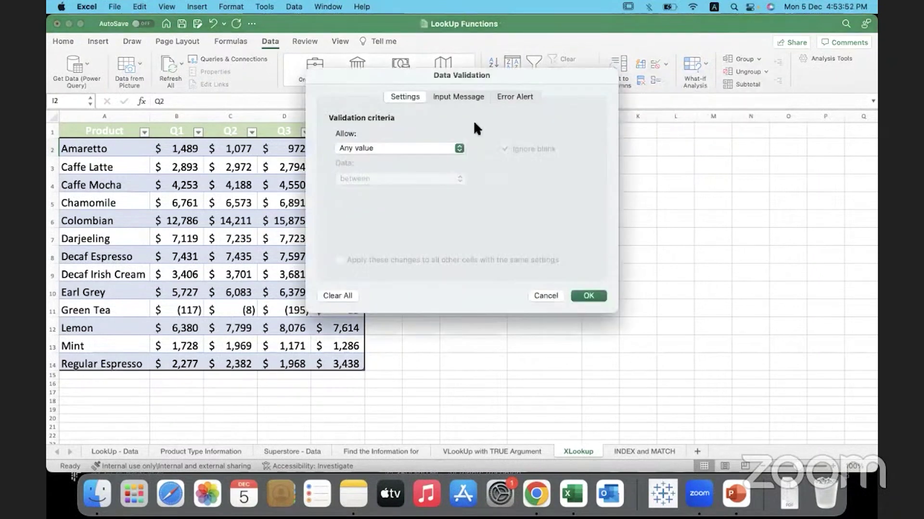
drag(420, 70, 570, 165)
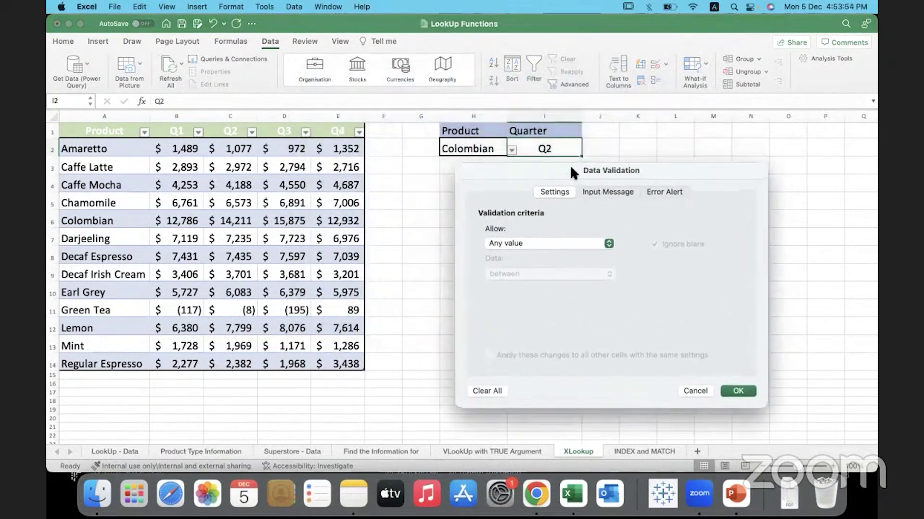
click(524, 243)
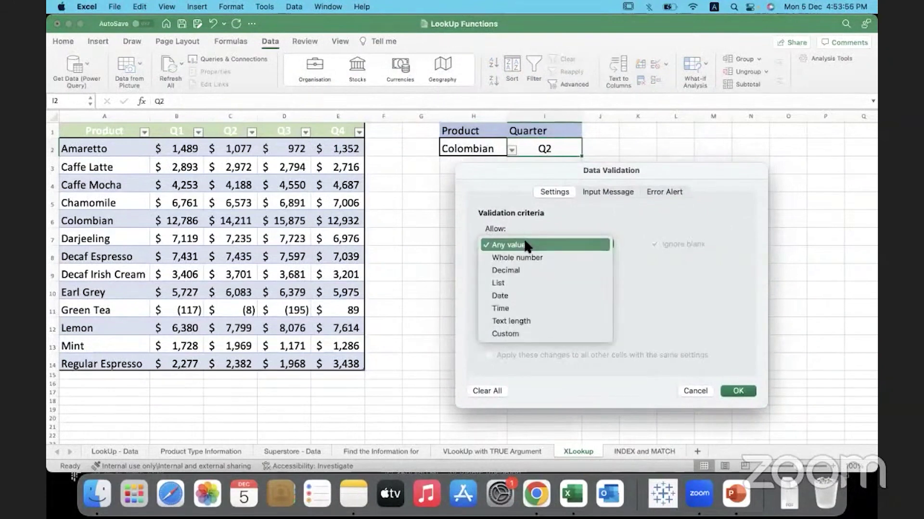
click(510, 283)
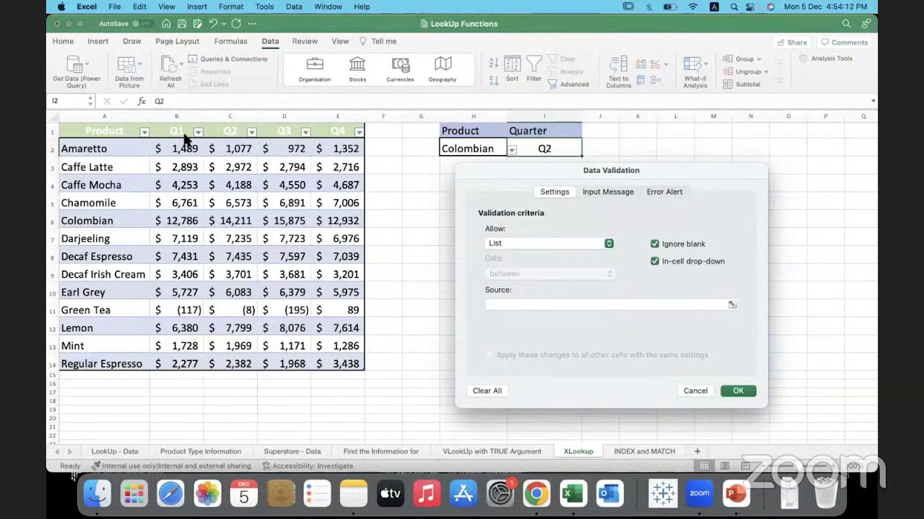
click(732, 305)
drag(165, 131, 328, 128)
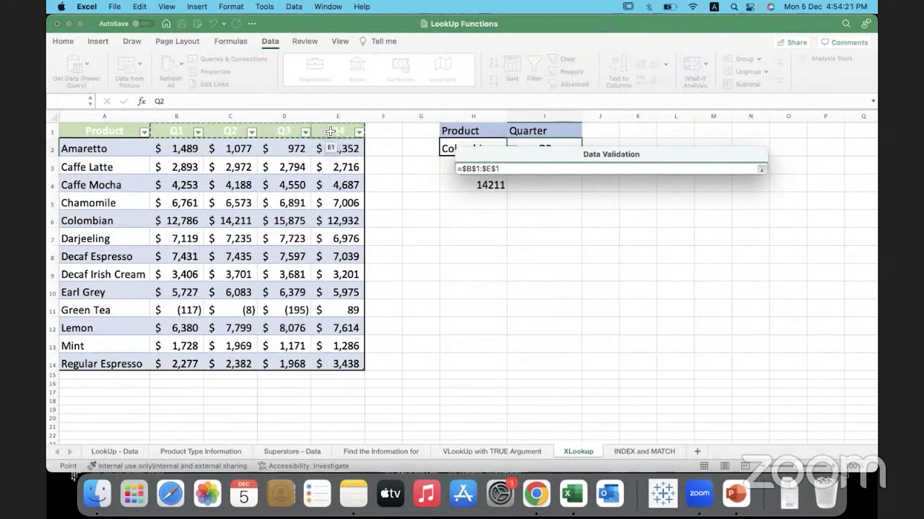
click(761, 168)
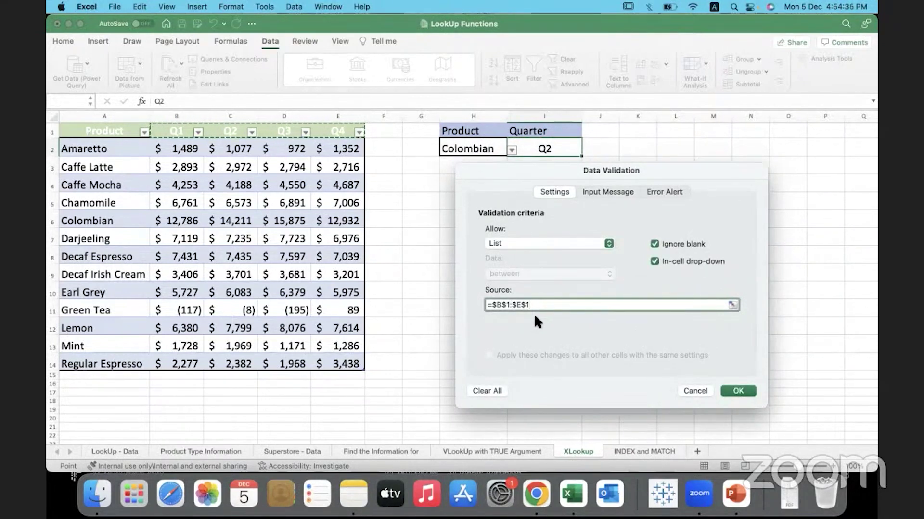
Step: Confirm the quarter list validation and pick Q3 from I2's drop-down
click(731, 392)
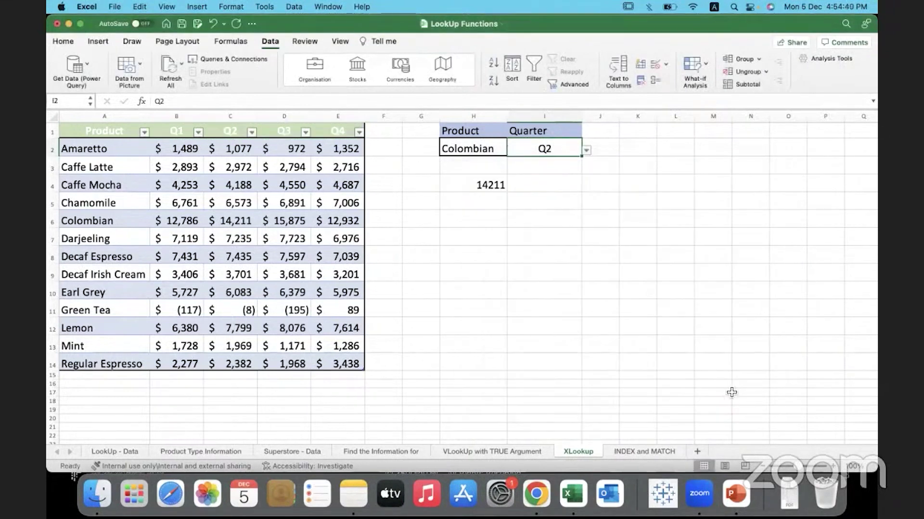
click(586, 150)
click(517, 185)
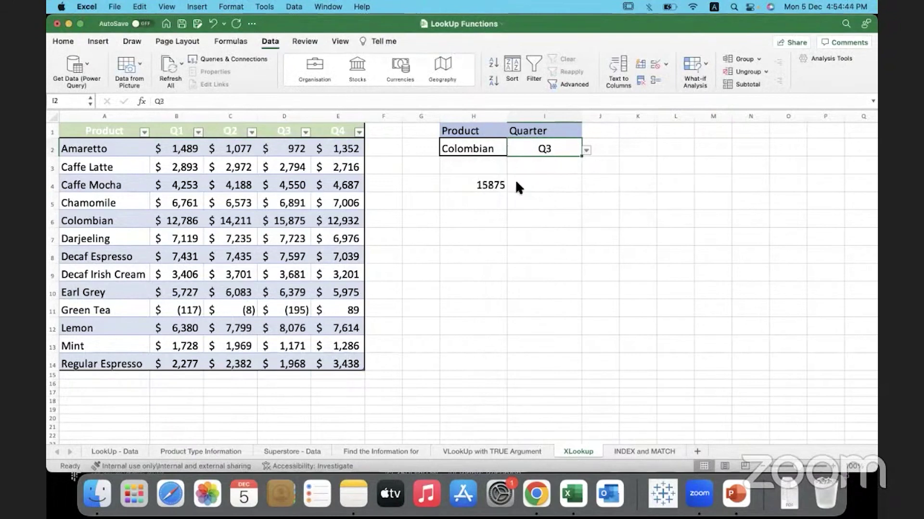
Step: Pick Decaf Irish Cream in H2 and Q4 in I2, so the lookup returns 3201
click(469, 149)
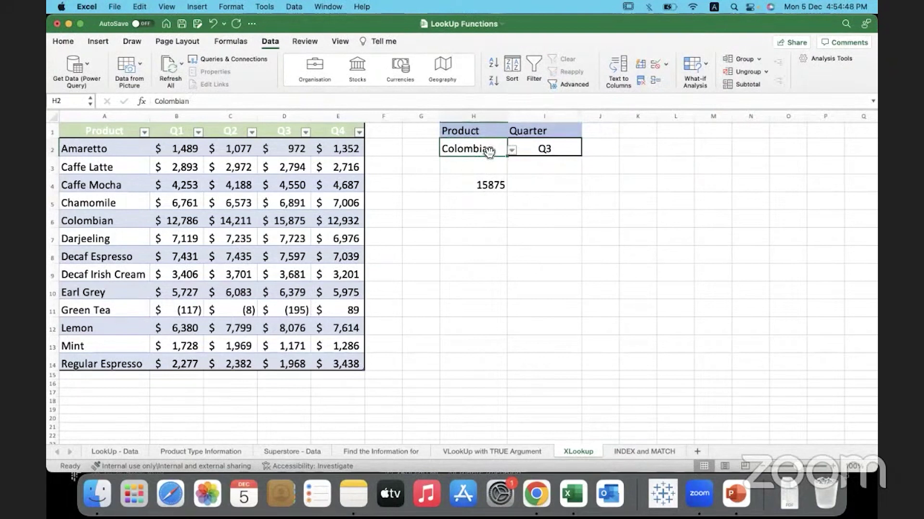
click(513, 152)
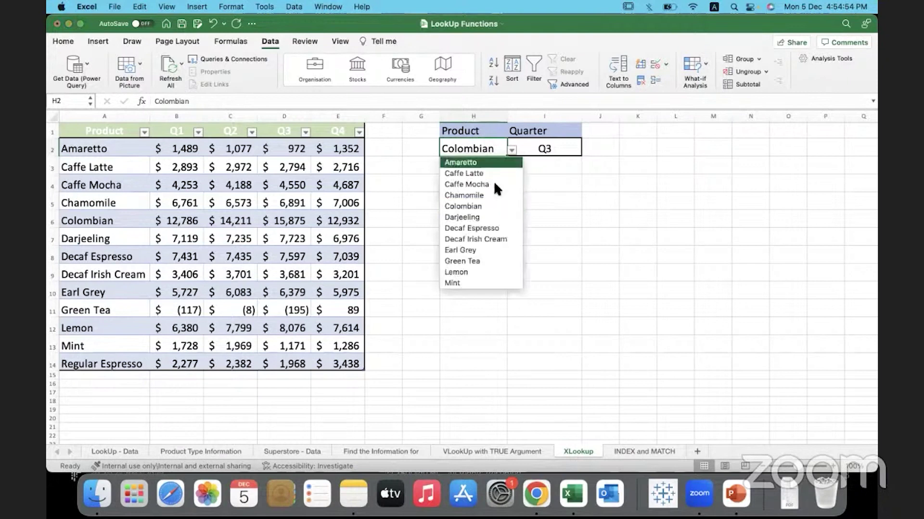
click(509, 240)
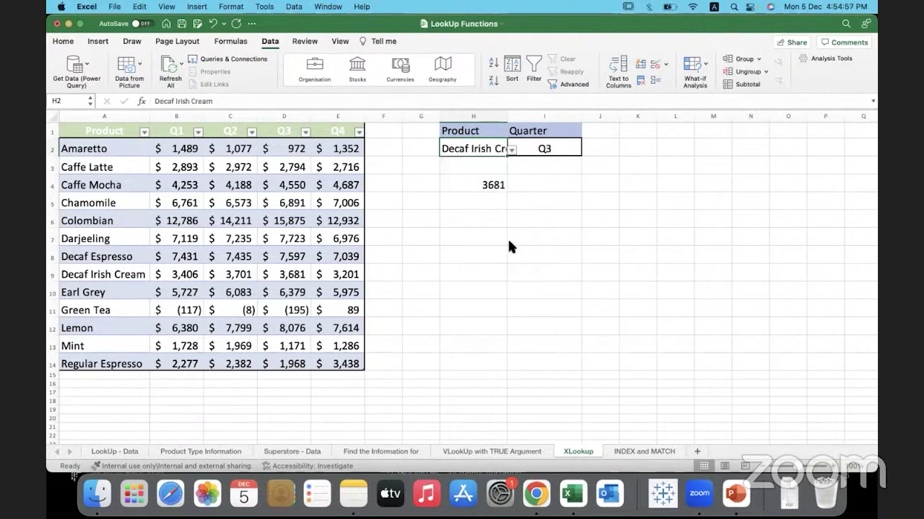
click(572, 148)
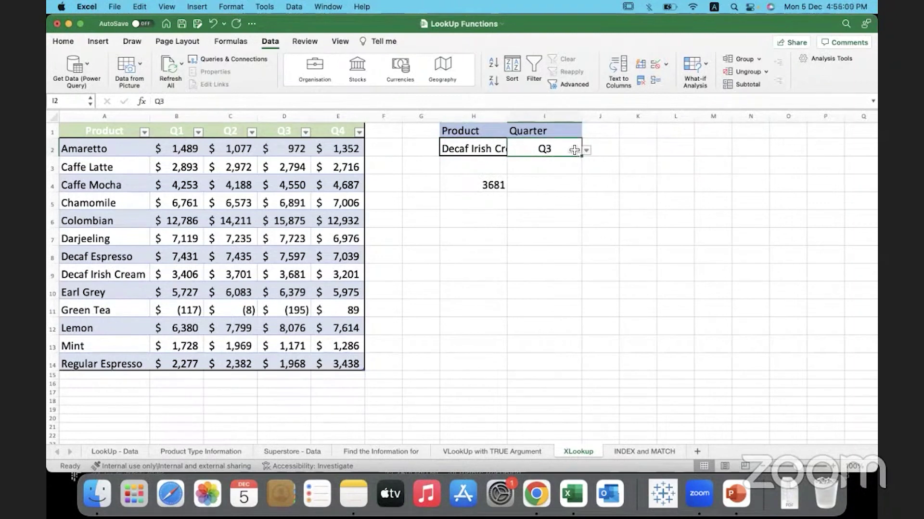
click(585, 150)
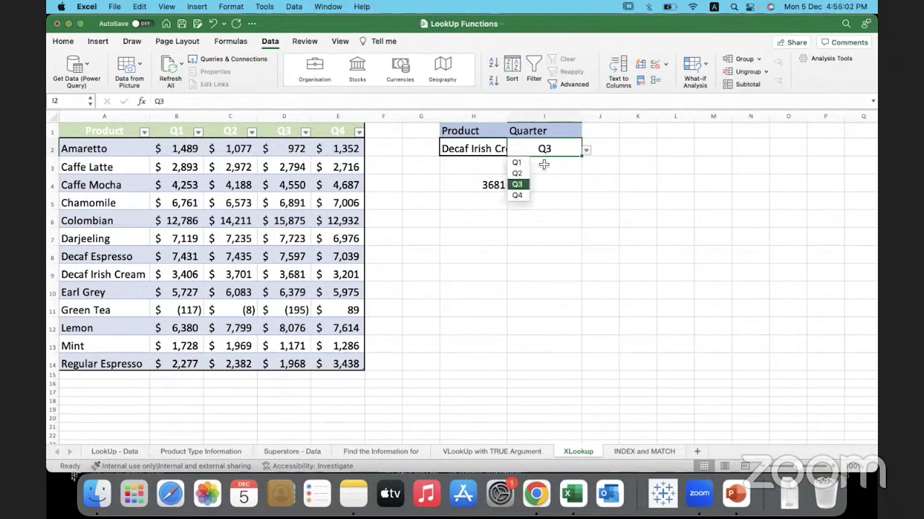
click(524, 195)
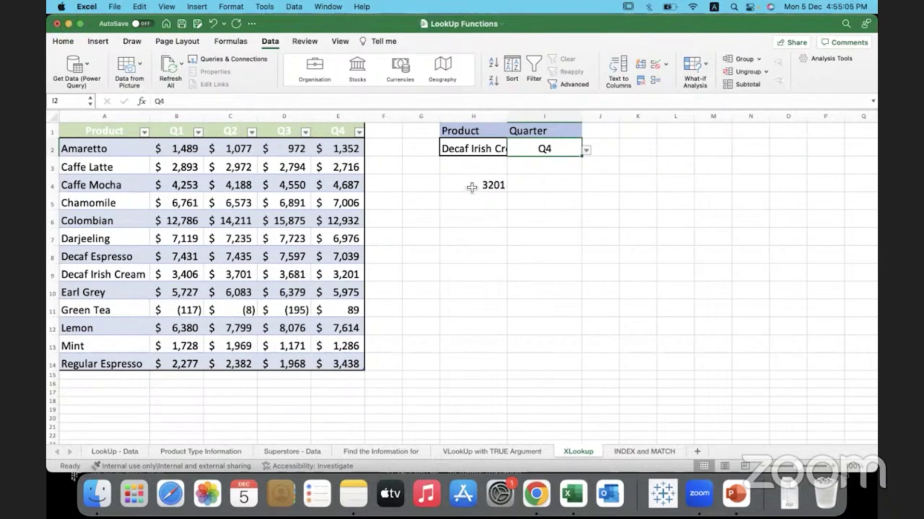
Step: Verify 3201 against Decaf Irish Cream's Q4 value in E9, then autofit column H
drag(118, 274, 334, 276)
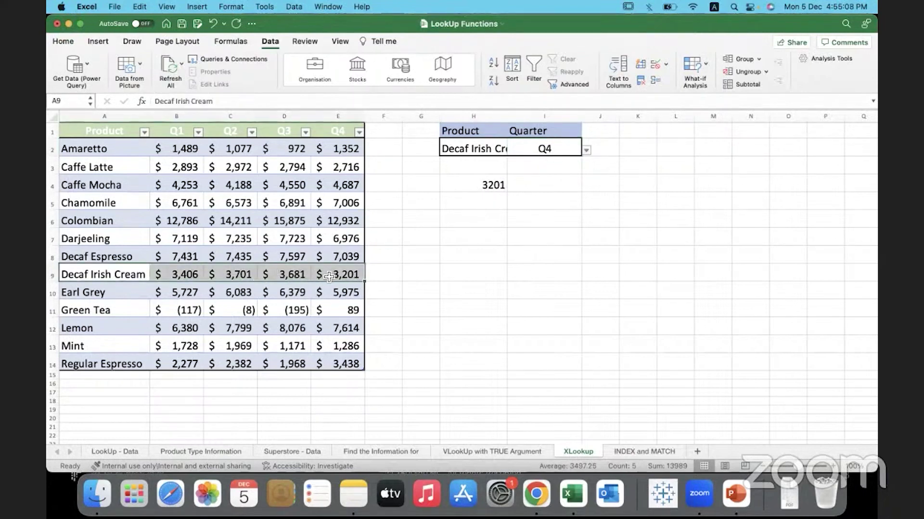
click(359, 276)
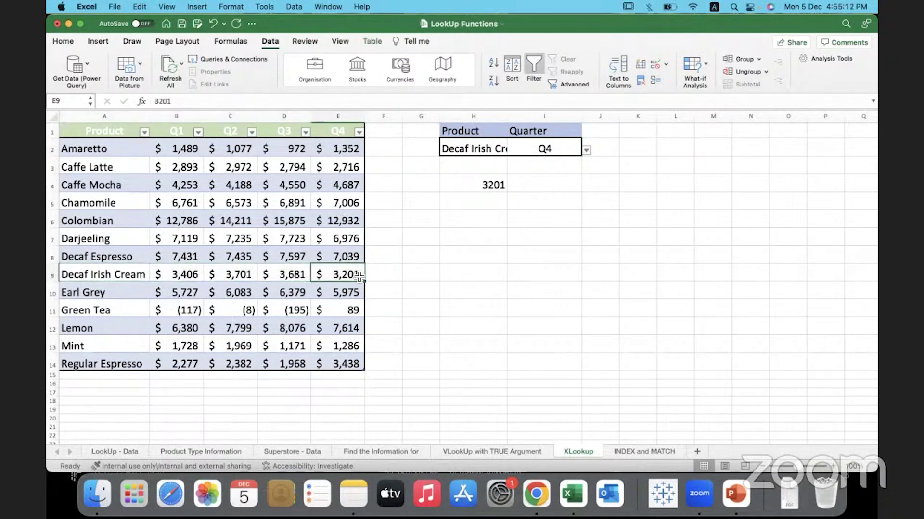
double_click(469, 186)
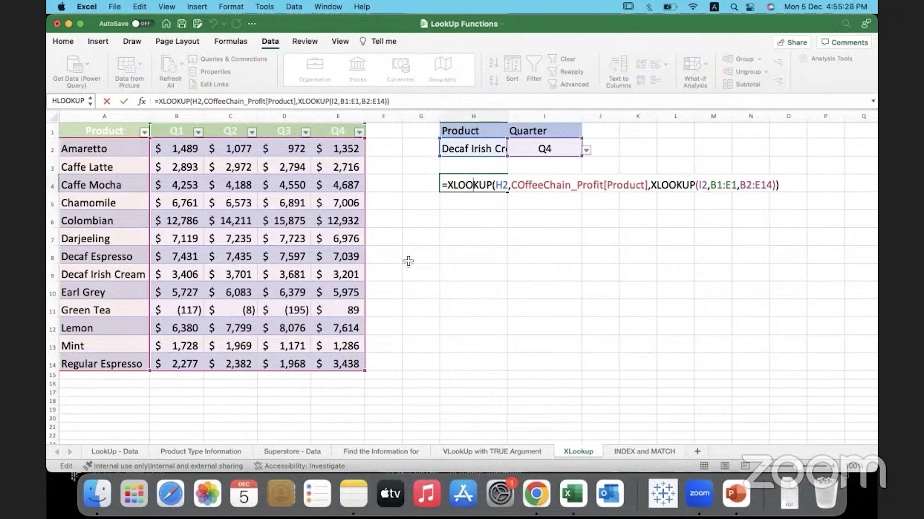
key(ctrl+Return)
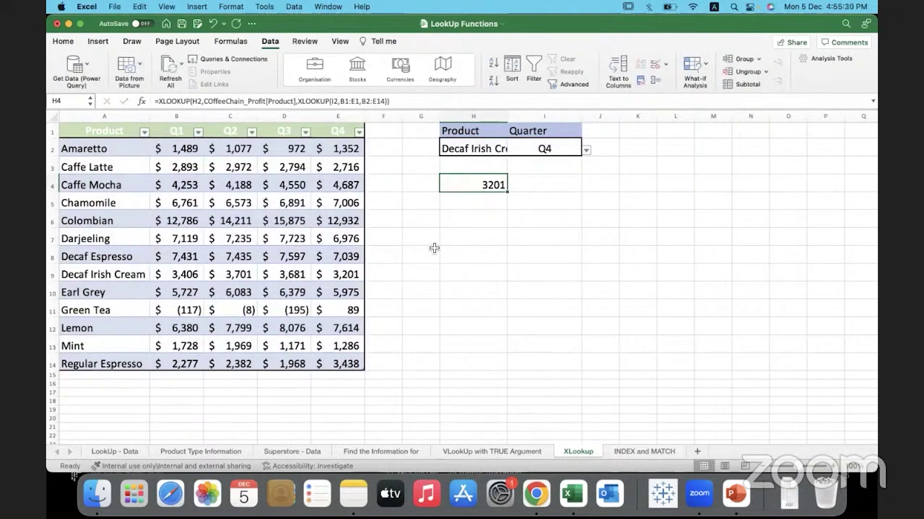
click(470, 149)
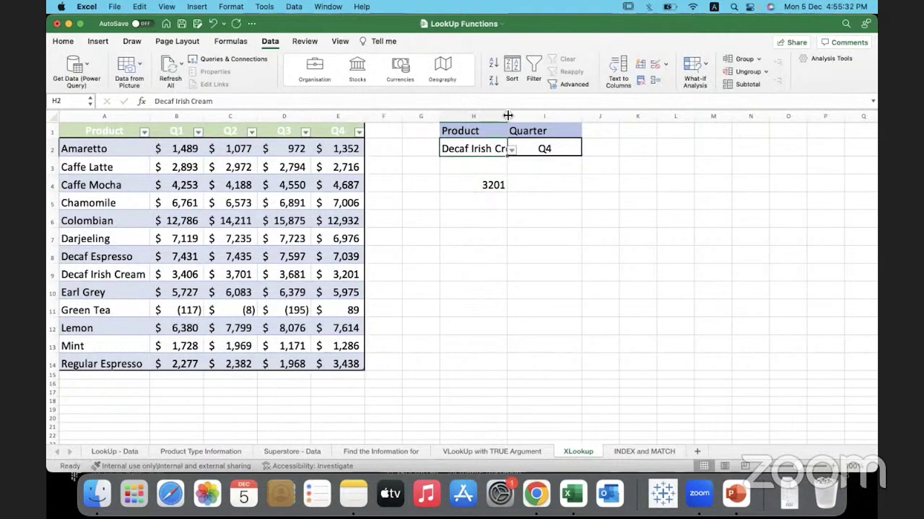
double_click(508, 115)
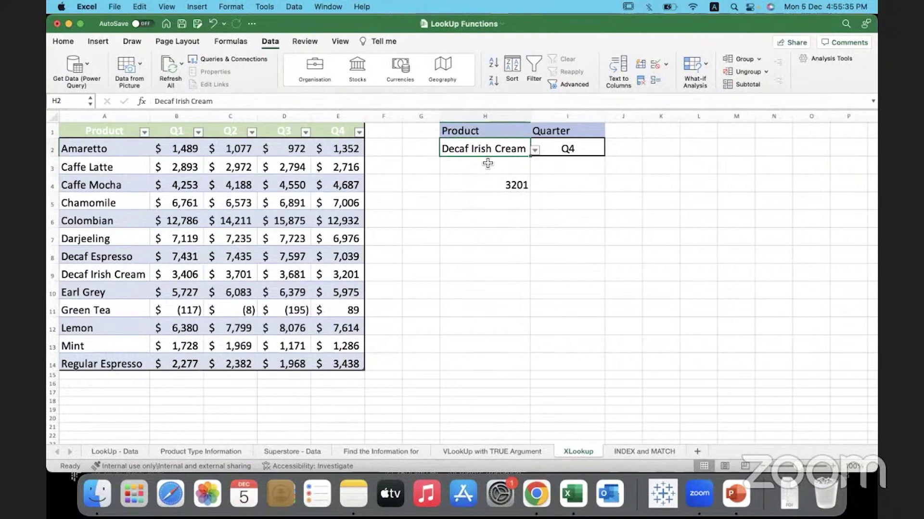
Step: Choose Decaf Espresso in H2 and Q1 in I2, so H4's XLOOKUP returns 7431
click(534, 151)
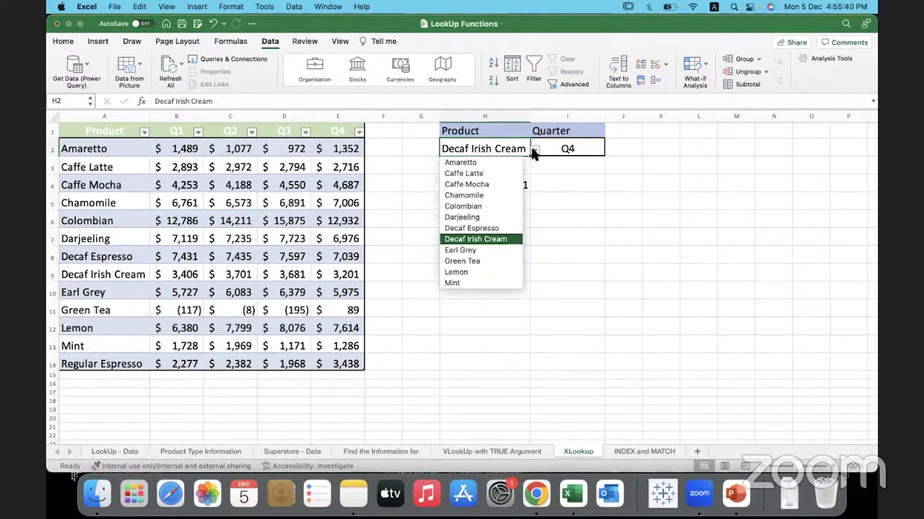
click(506, 229)
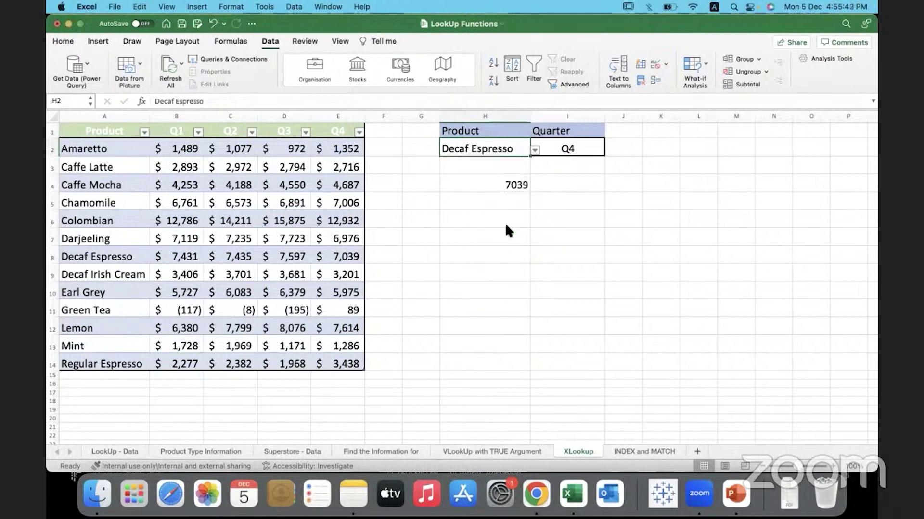
click(590, 149)
click(607, 150)
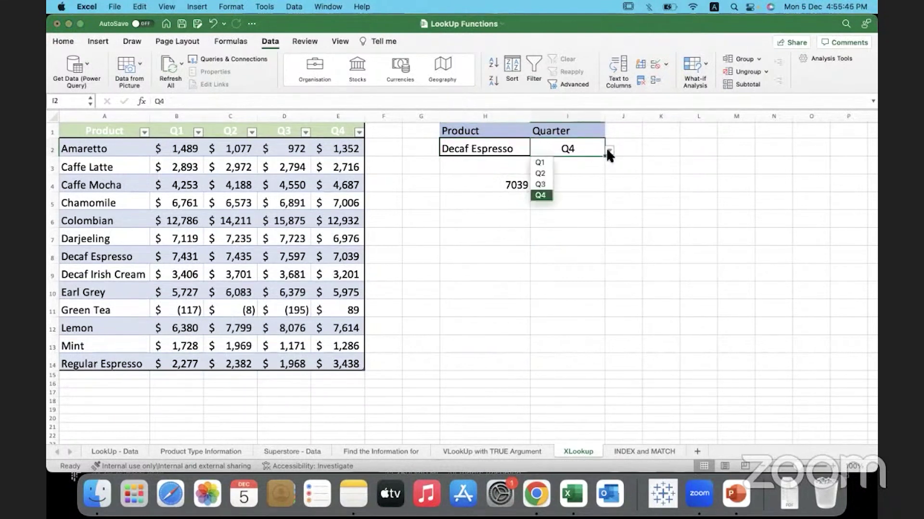
click(540, 162)
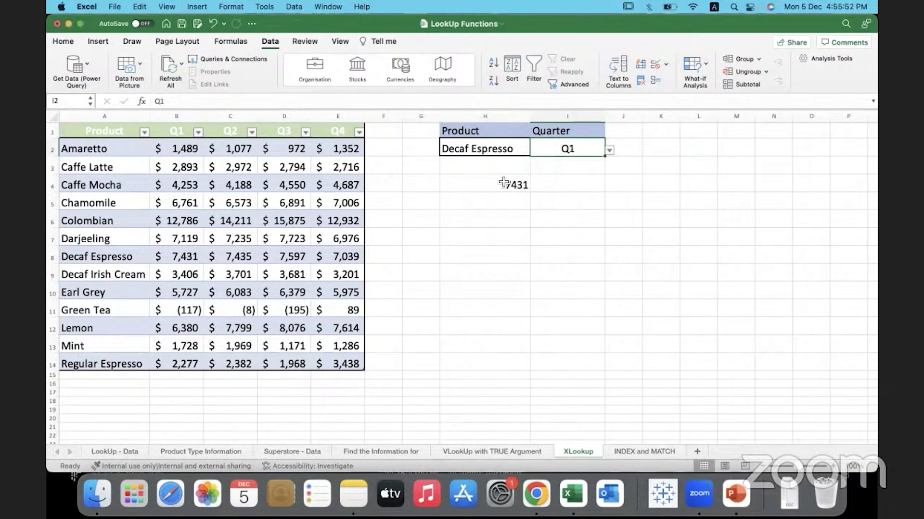
click(473, 180)
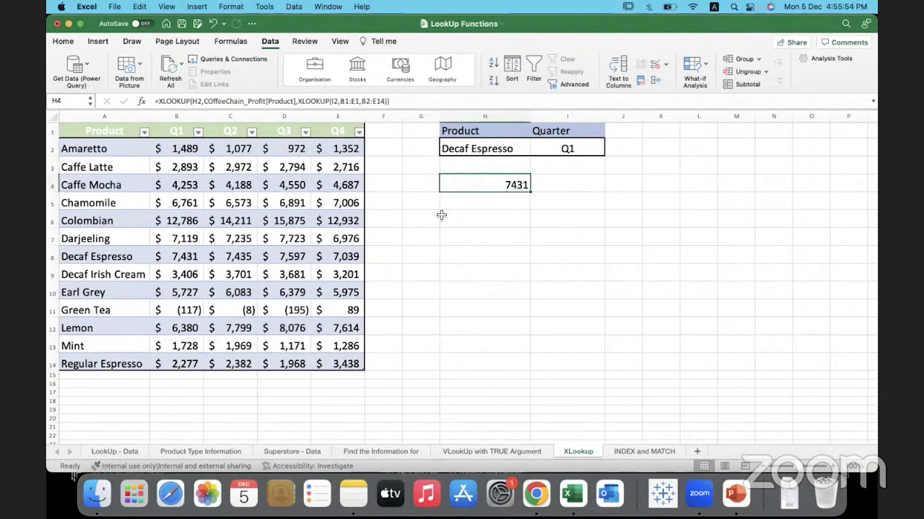
click(483, 229)
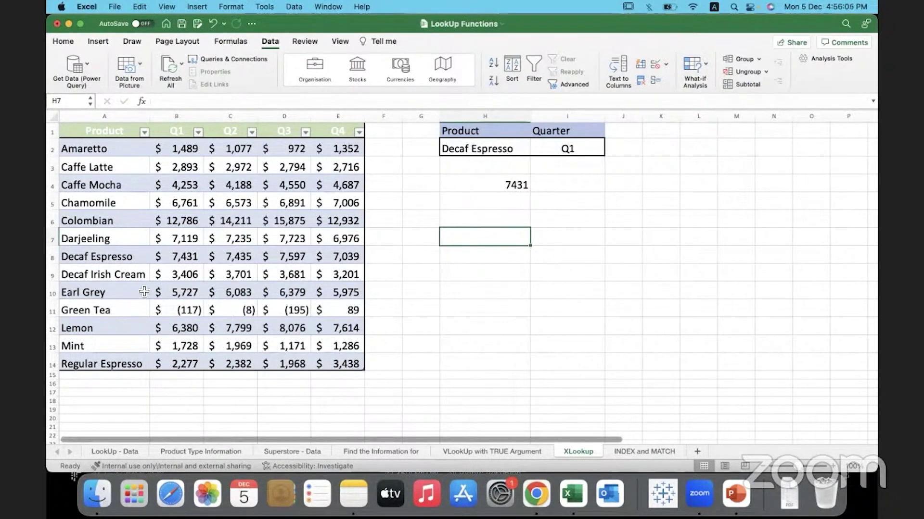
Step: Pick Green Tea from H2's product drop-down list
click(126, 309)
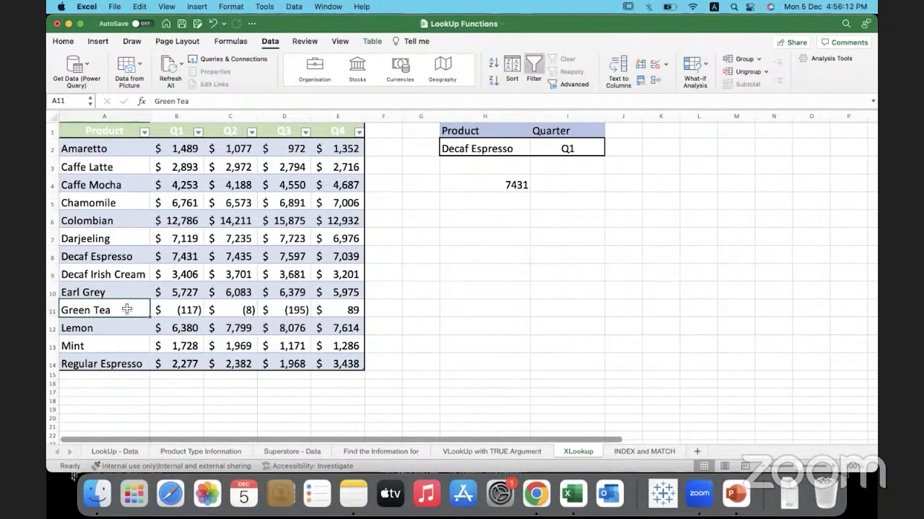
click(501, 148)
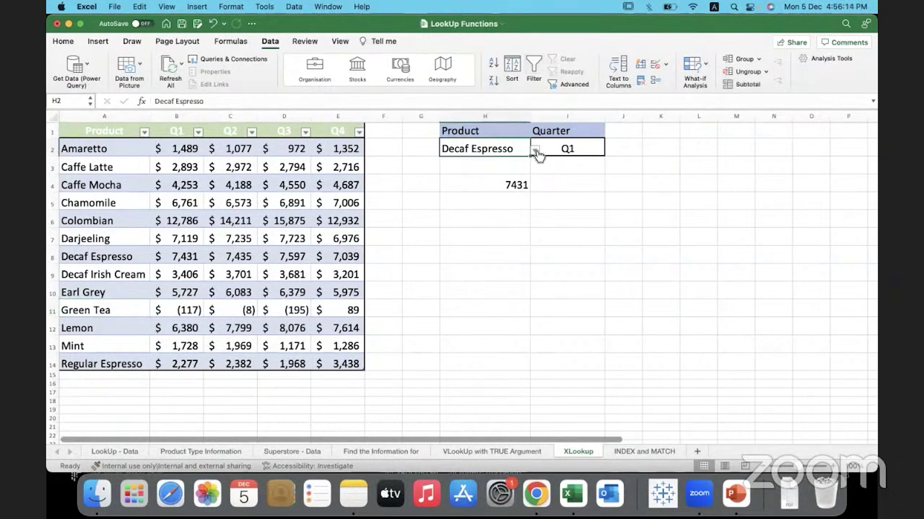
click(536, 151)
click(461, 262)
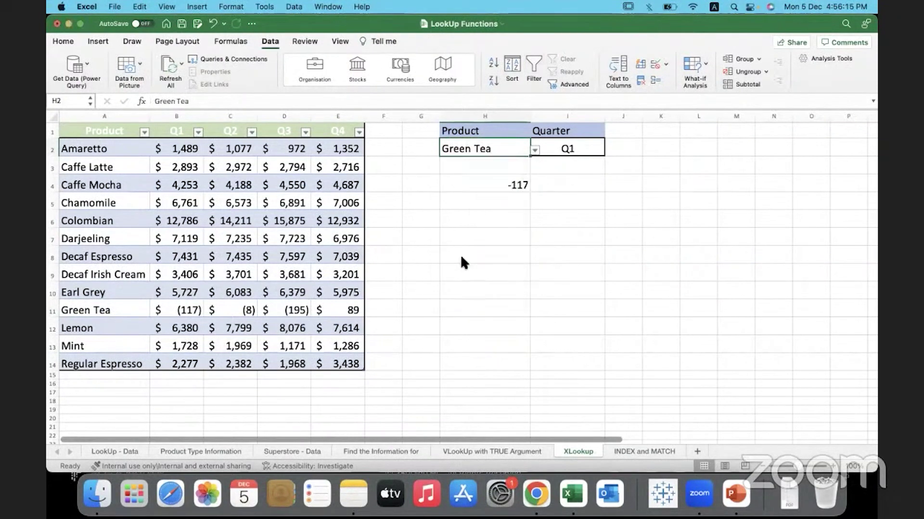
Step: Compare the -117 result with Green Tea's quarterly values in B11–D11
click(177, 311)
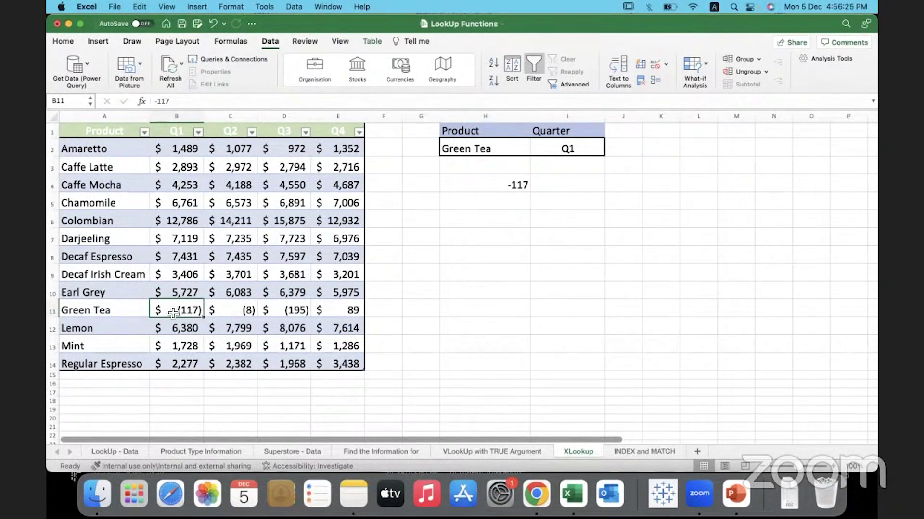
click(228, 312)
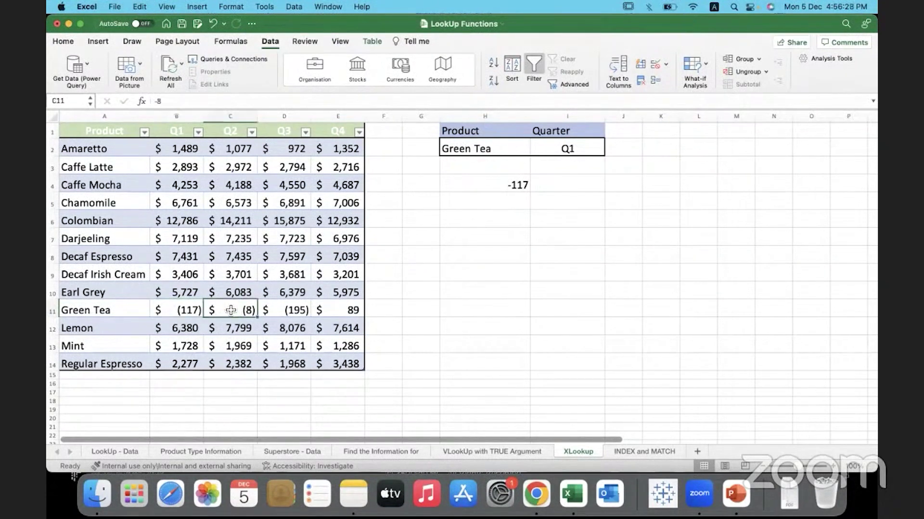
click(281, 309)
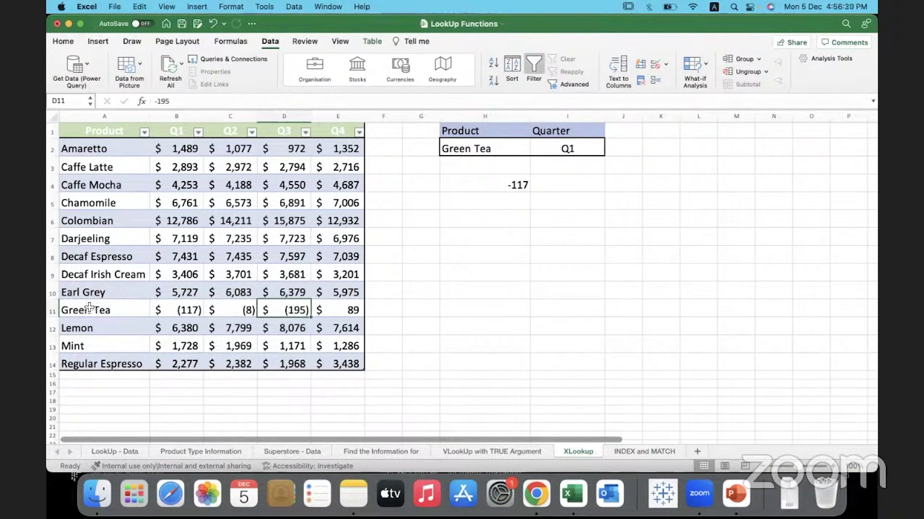
click(55, 311)
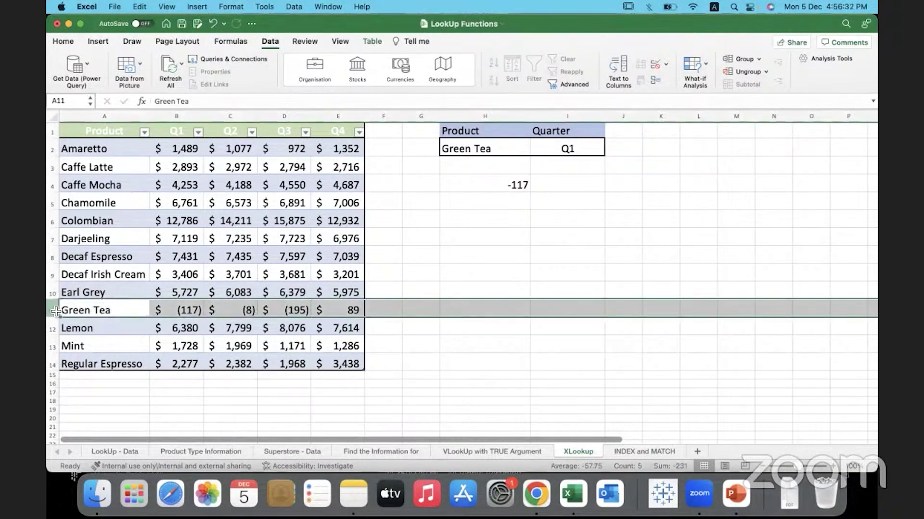
click(185, 311)
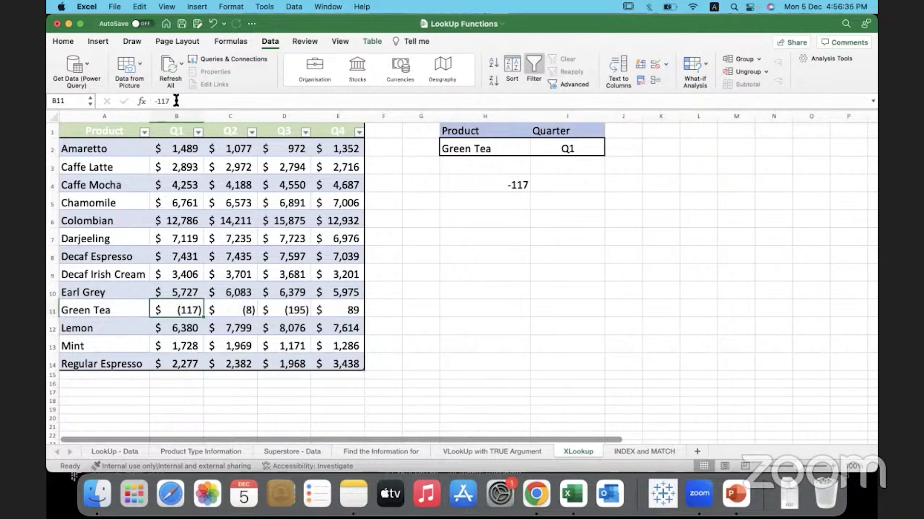
drag(176, 101, 148, 100)
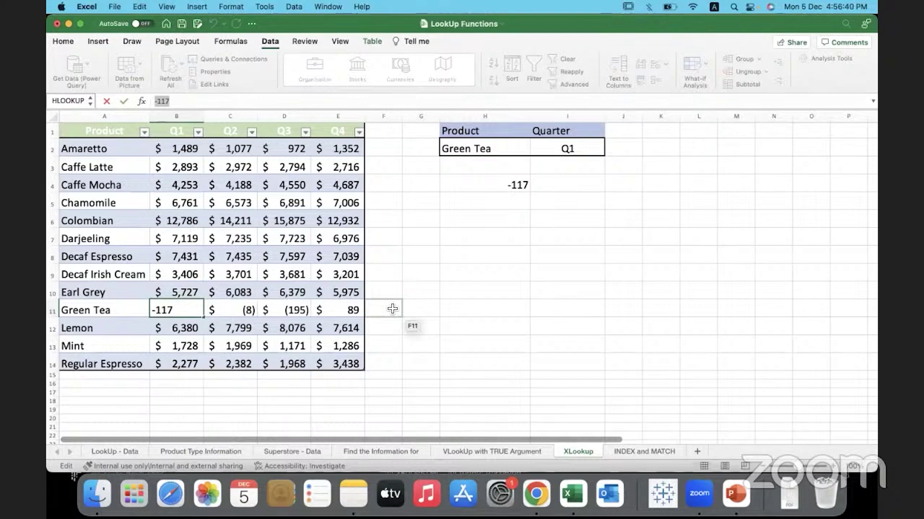
key(Escape)
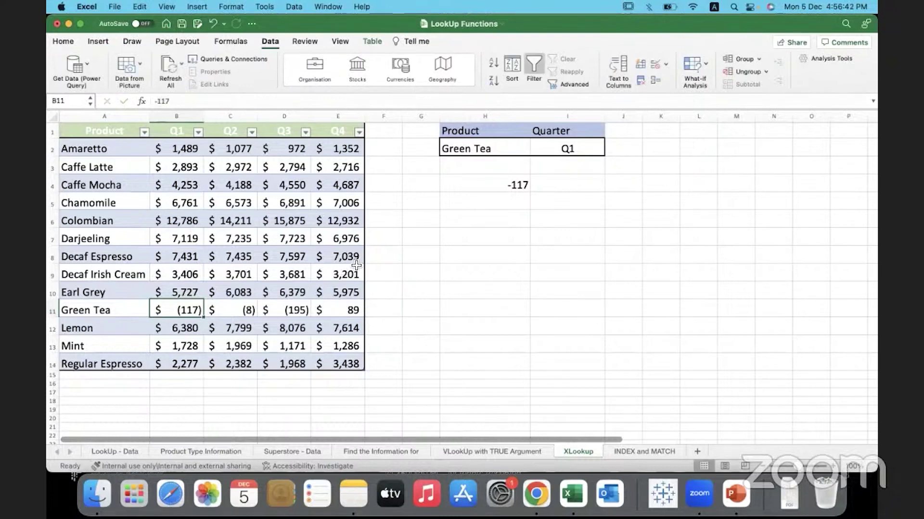
Step: Format B11 as Currency with the $ English (United States) symbol and 0 decimals, showing -$117
click(63, 42)
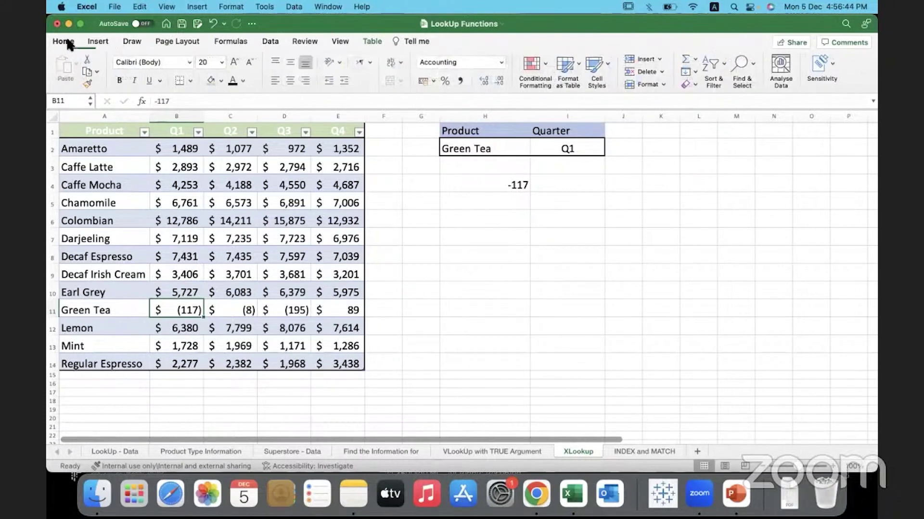
click(431, 81)
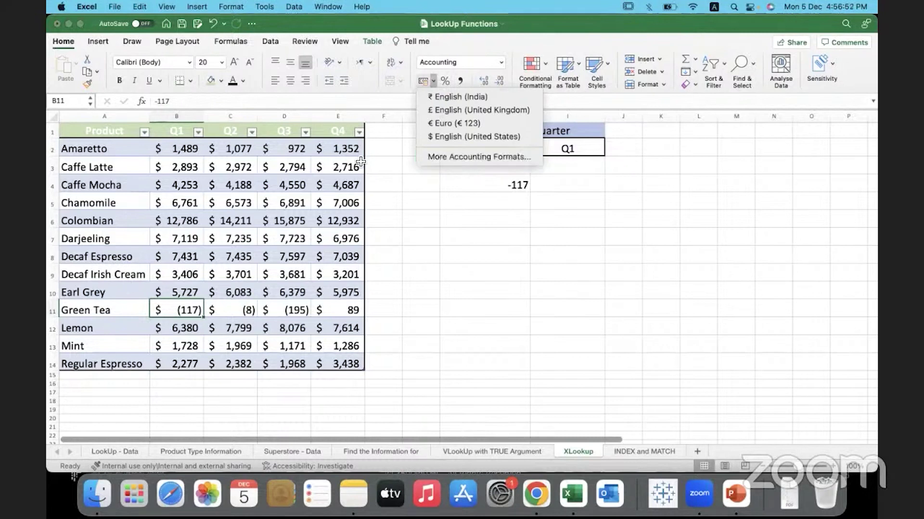
click(442, 156)
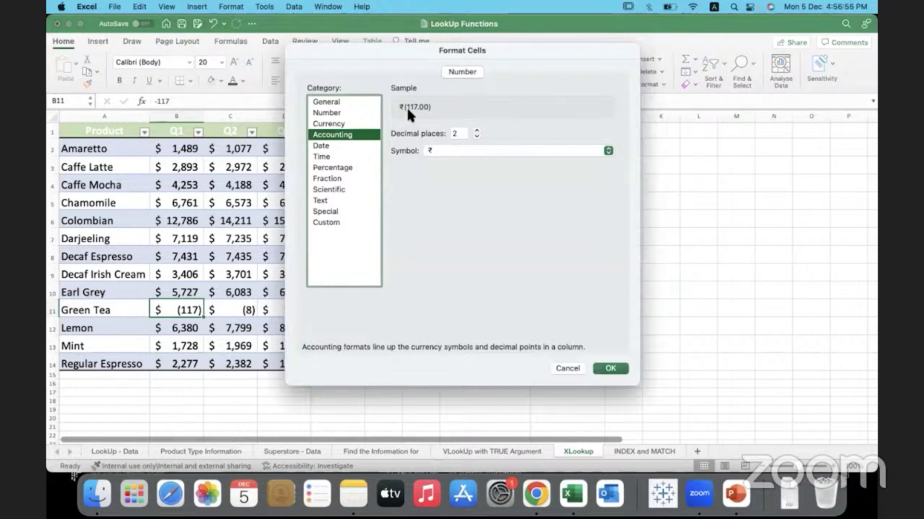
click(343, 222)
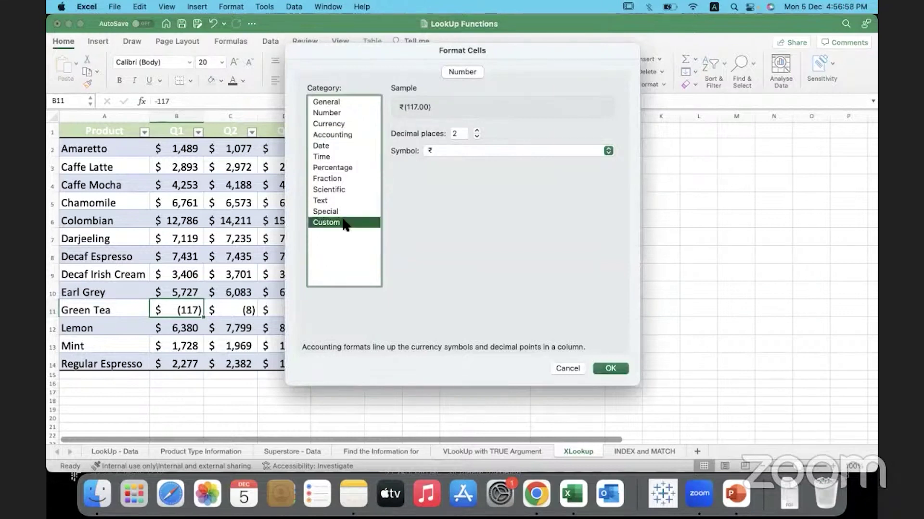
scroll(446, 220, down, 2)
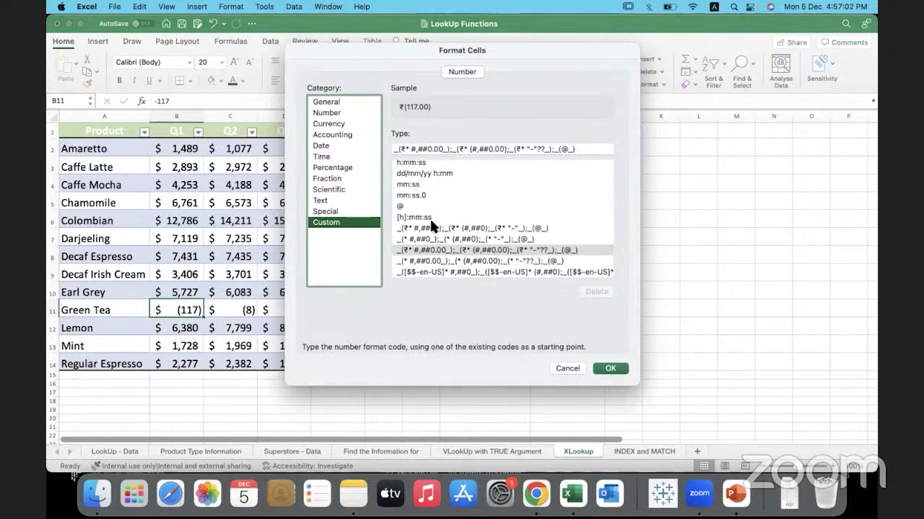
click(341, 122)
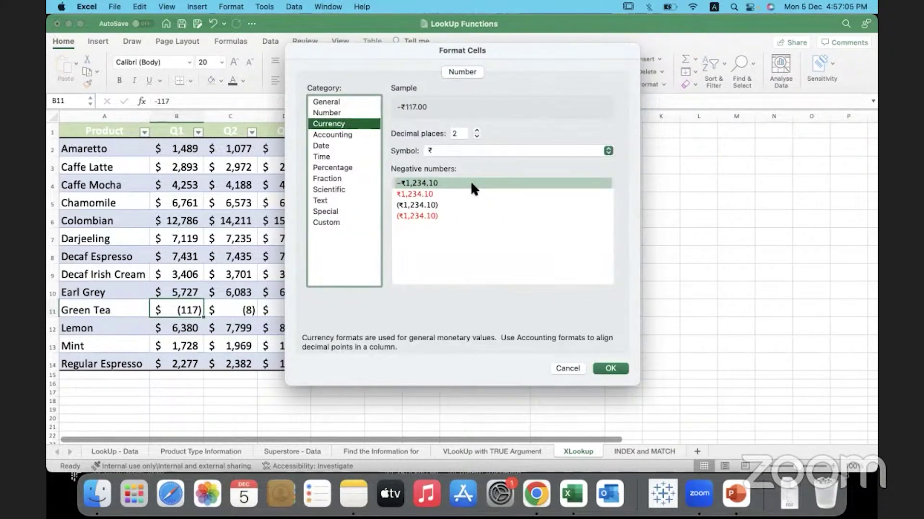
click(430, 146)
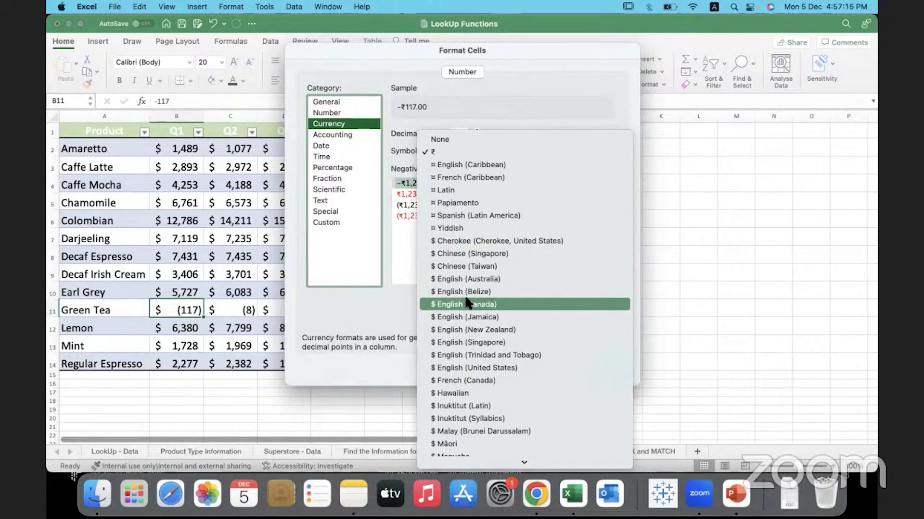
click(463, 368)
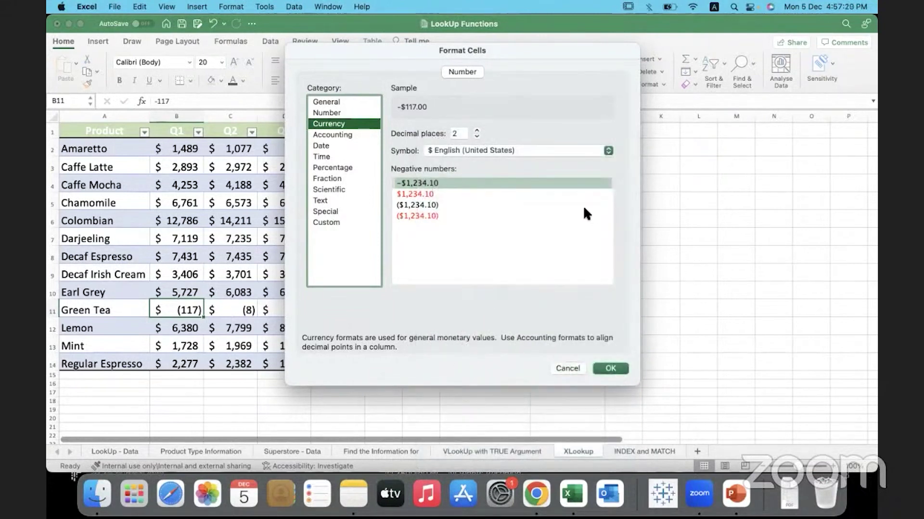
click(476, 136)
click(476, 136)
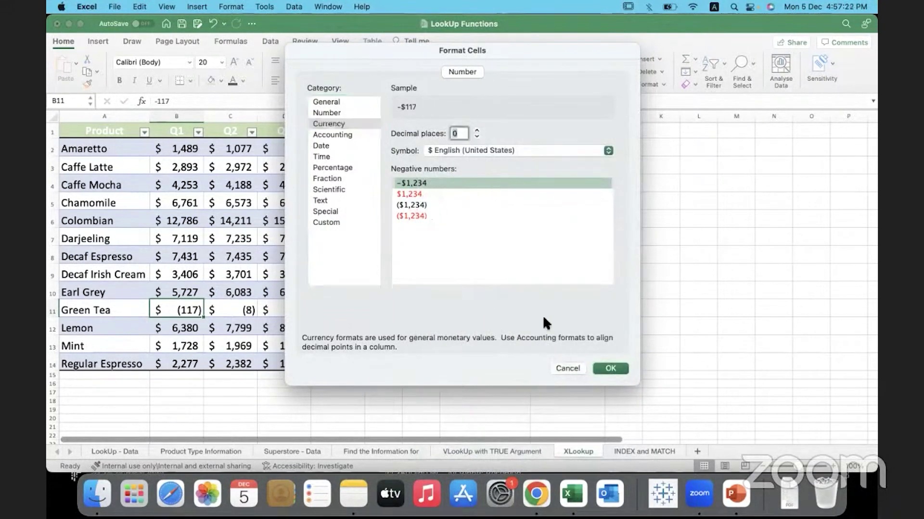
click(610, 369)
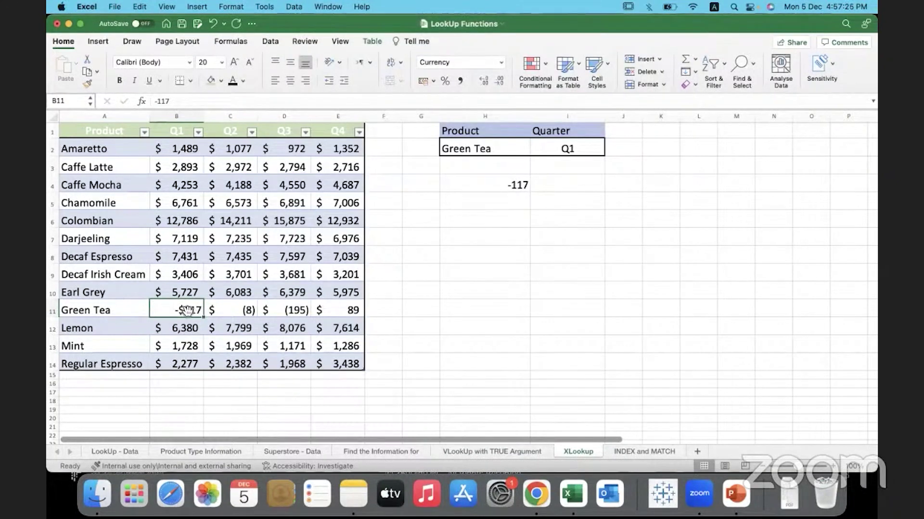
Step: Compare B11's new currency format with C11, then move to the Superstore - Data sheet
drag(259, 308, 173, 309)
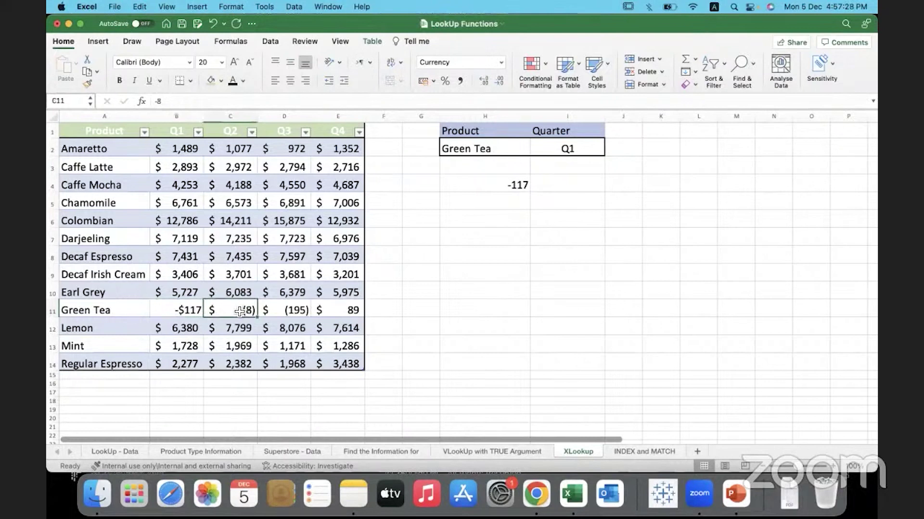
click(173, 308)
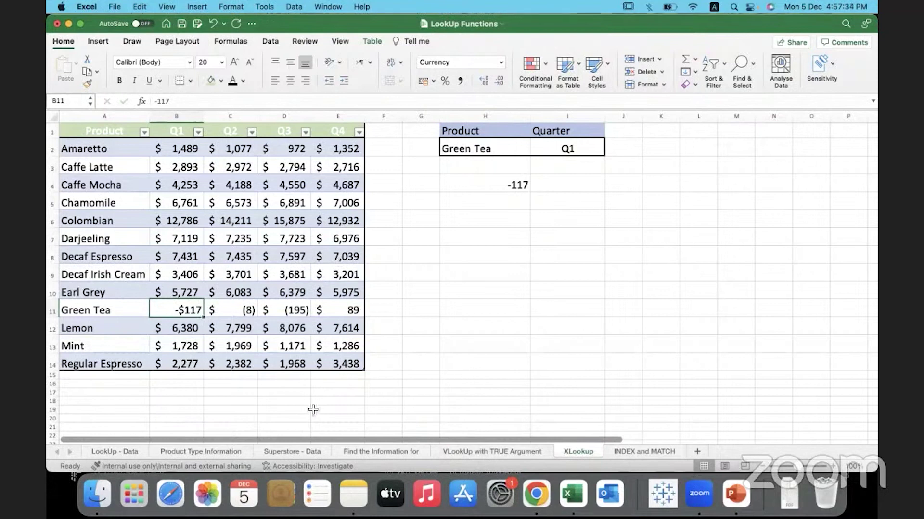
click(297, 451)
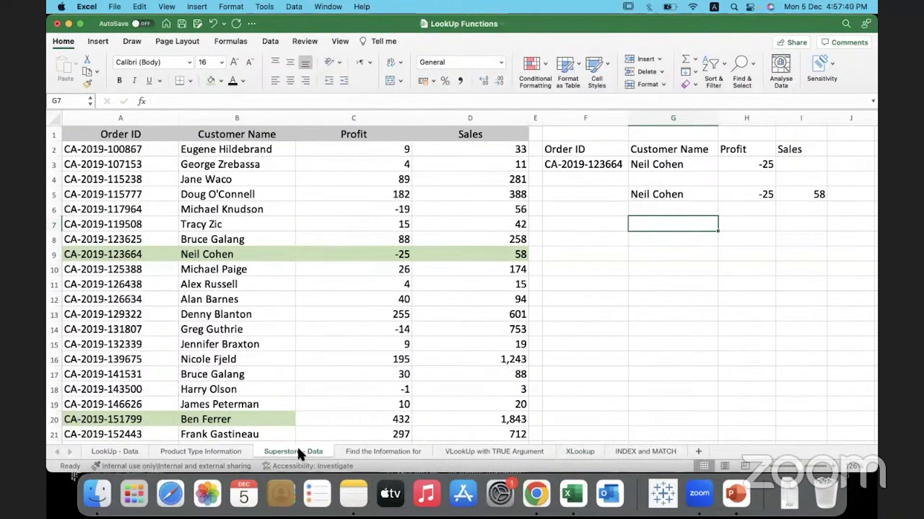
Step: Inspect the XLOOKUP formulas behind the customer name and row 5 results on the Superstore data
click(164, 118)
drag(362, 121, 646, 111)
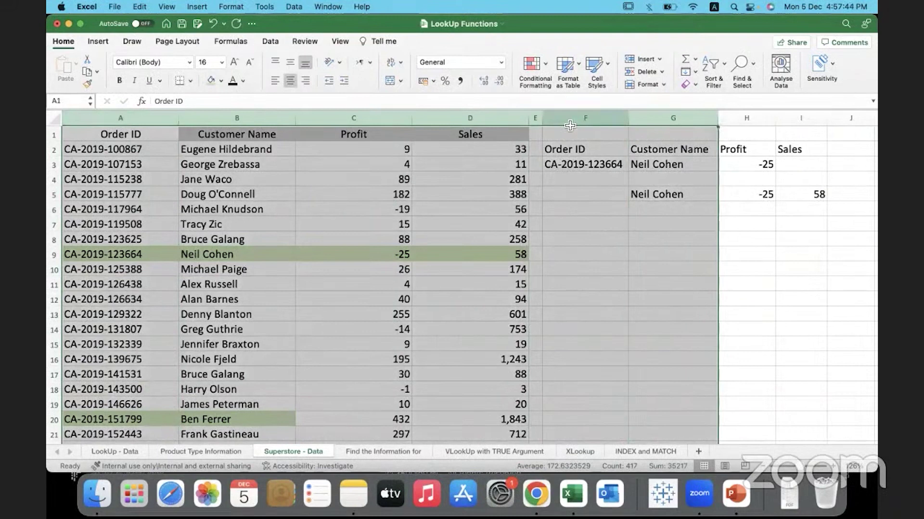
click(689, 169)
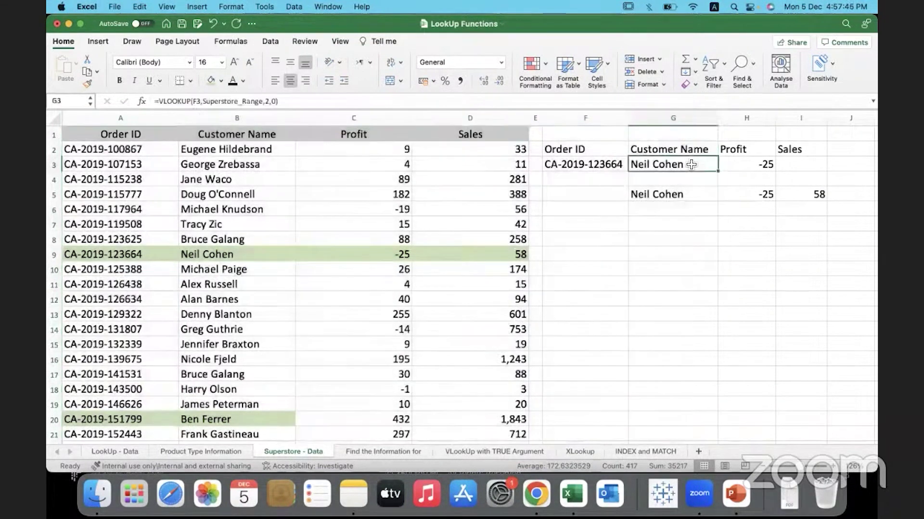
click(691, 196)
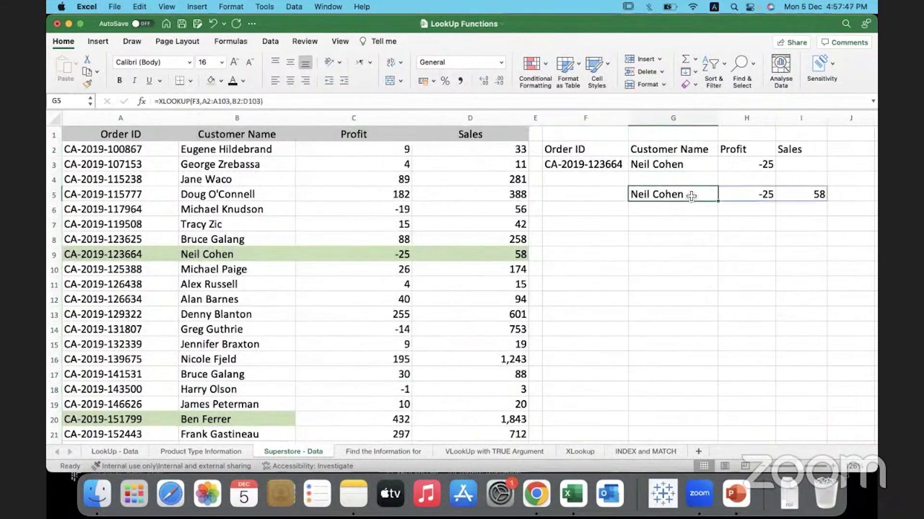
click(672, 251)
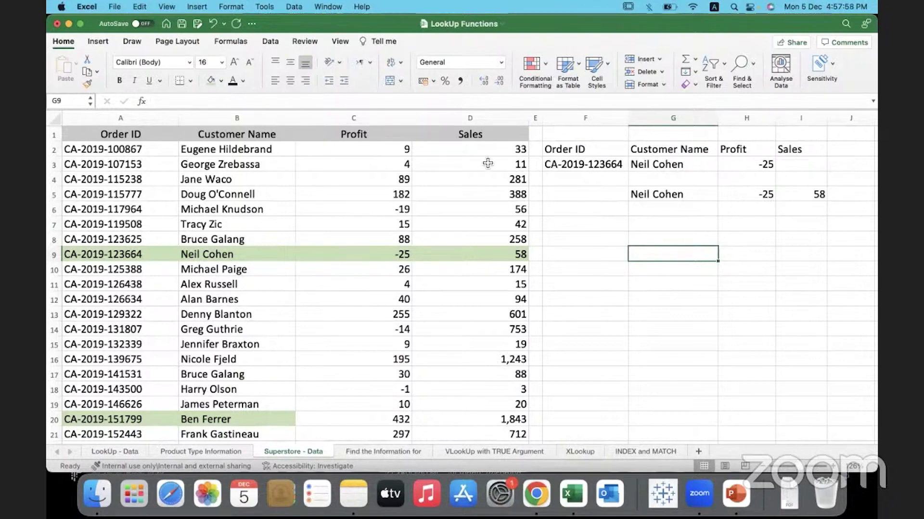
Step: Highlight the Customer Name through Sales columns and the three spilled results in G5:I5
click(283, 116)
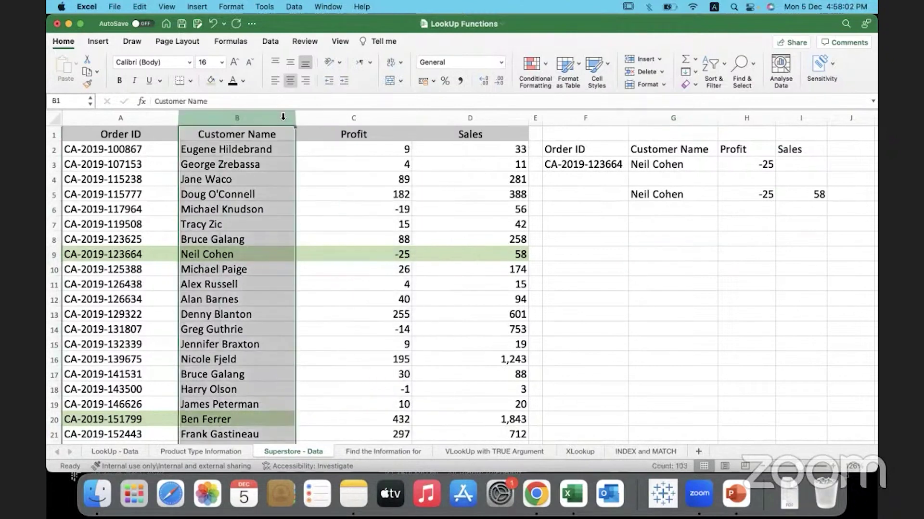
drag(283, 116, 462, 119)
click(574, 299)
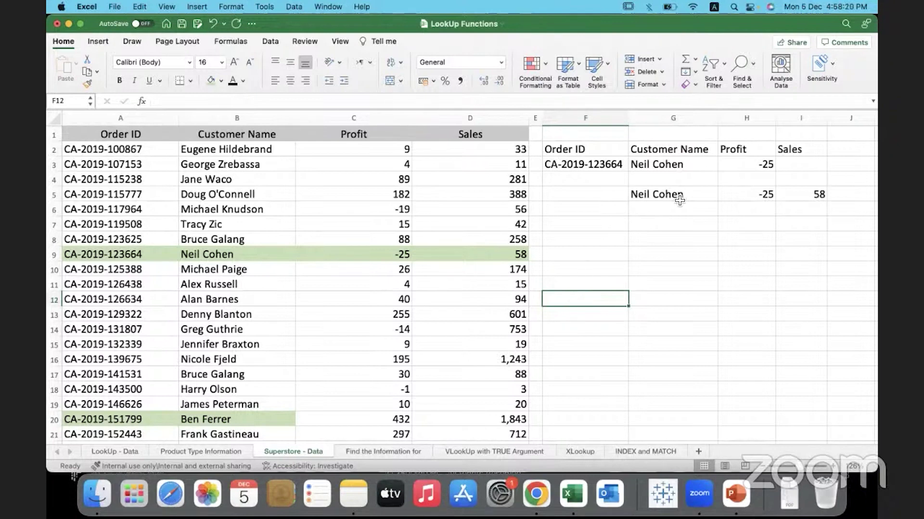
drag(678, 198, 790, 198)
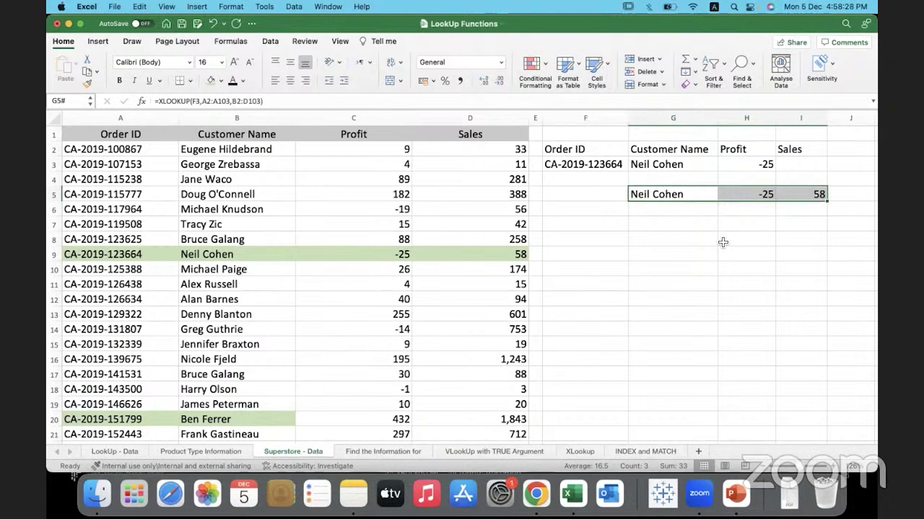
click(577, 450)
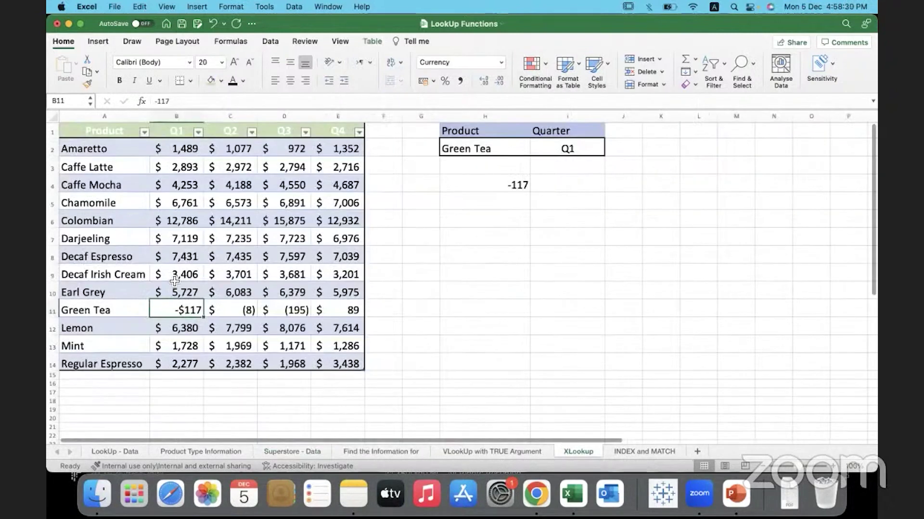
drag(121, 148, 338, 317)
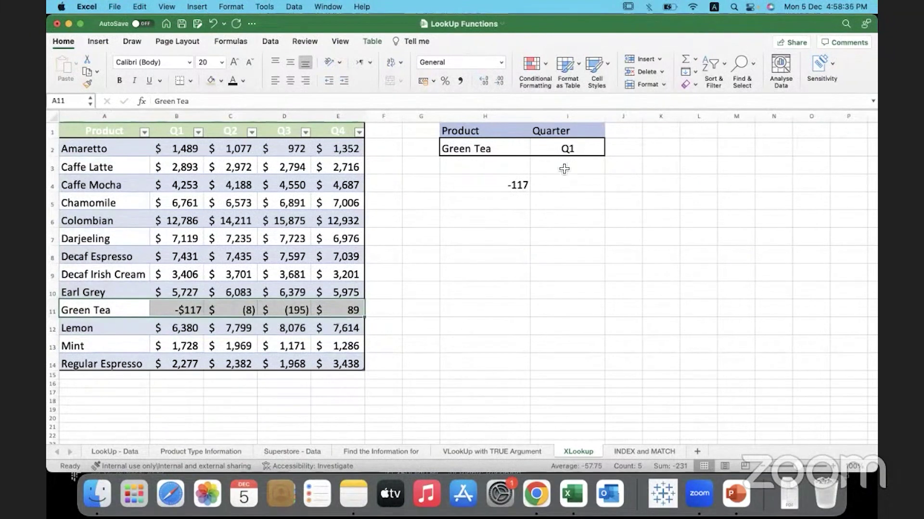
click(556, 152)
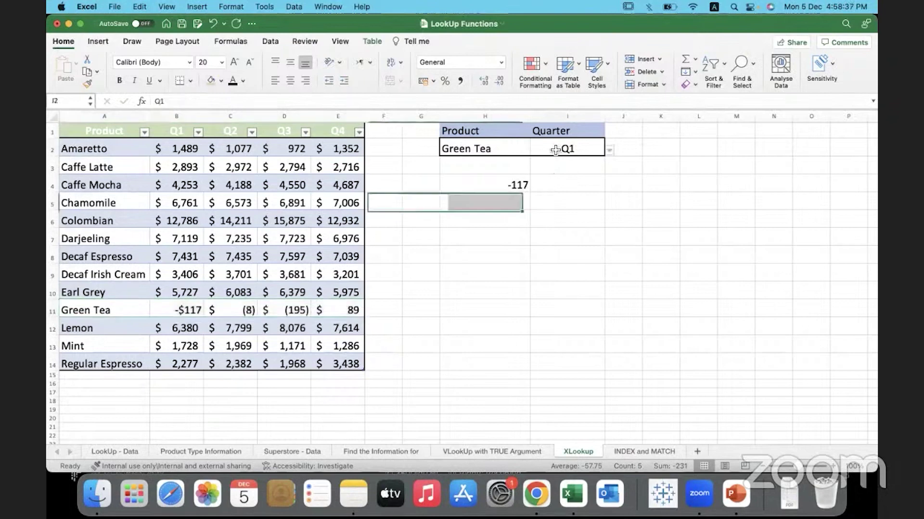
click(488, 184)
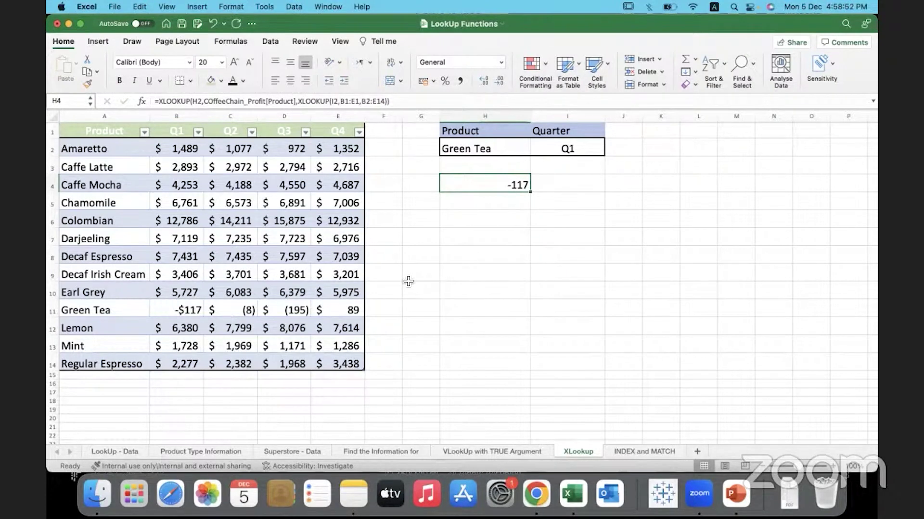
click(124, 115)
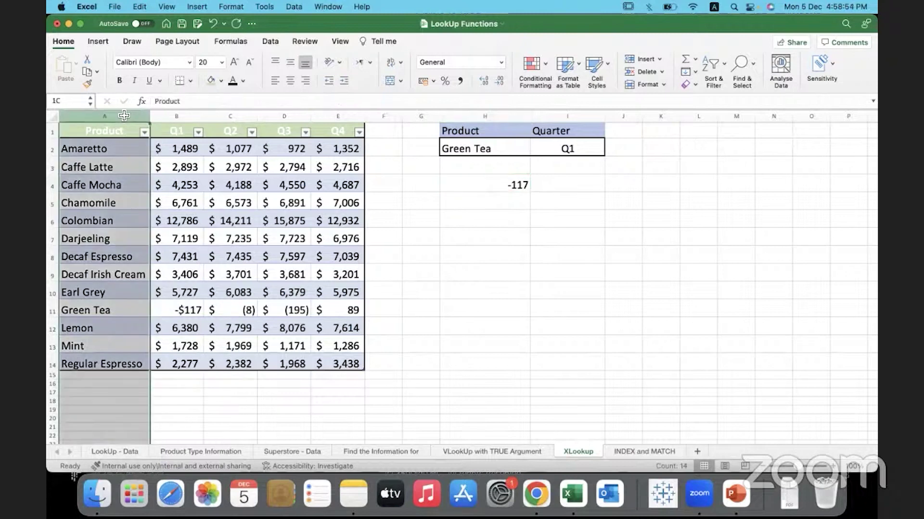
drag(106, 149, 96, 346)
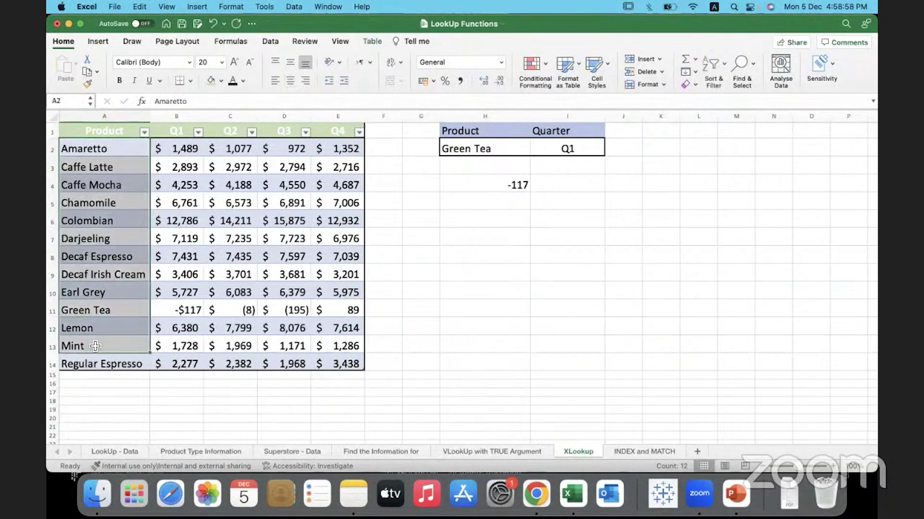
click(390, 323)
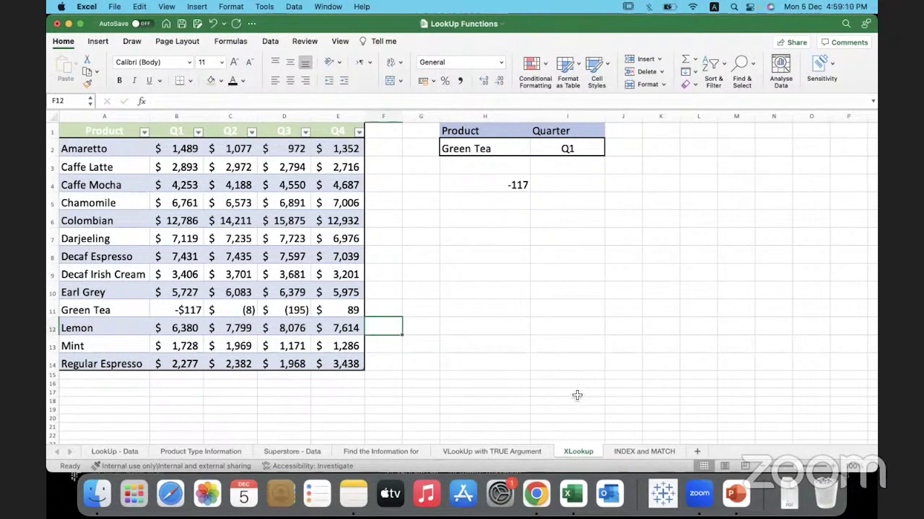
click(503, 151)
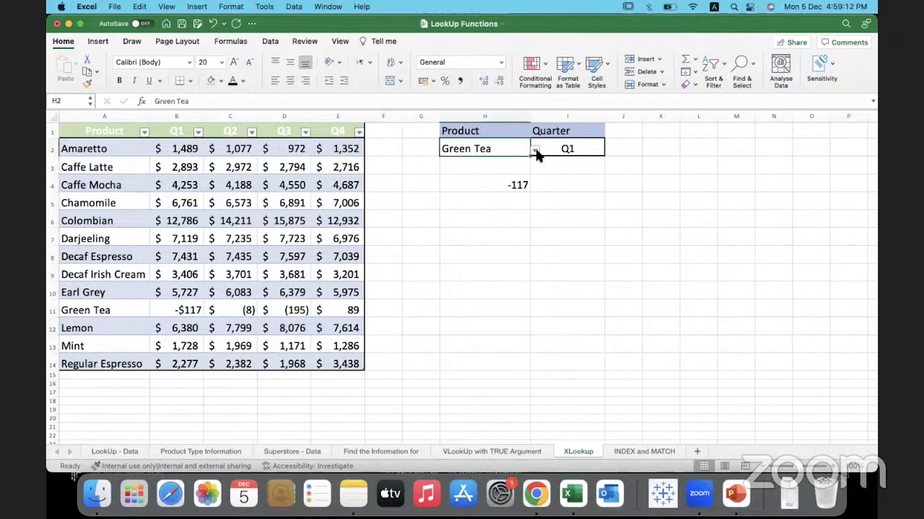
click(535, 151)
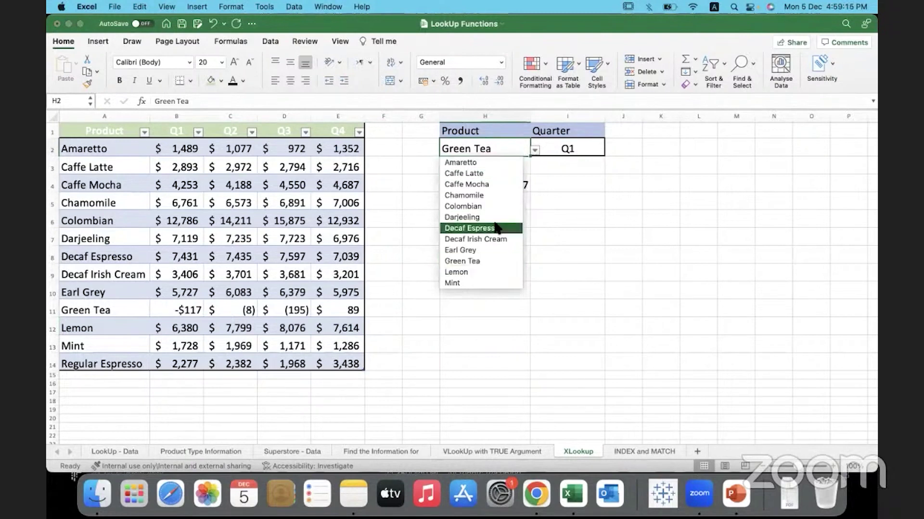
key(Escape)
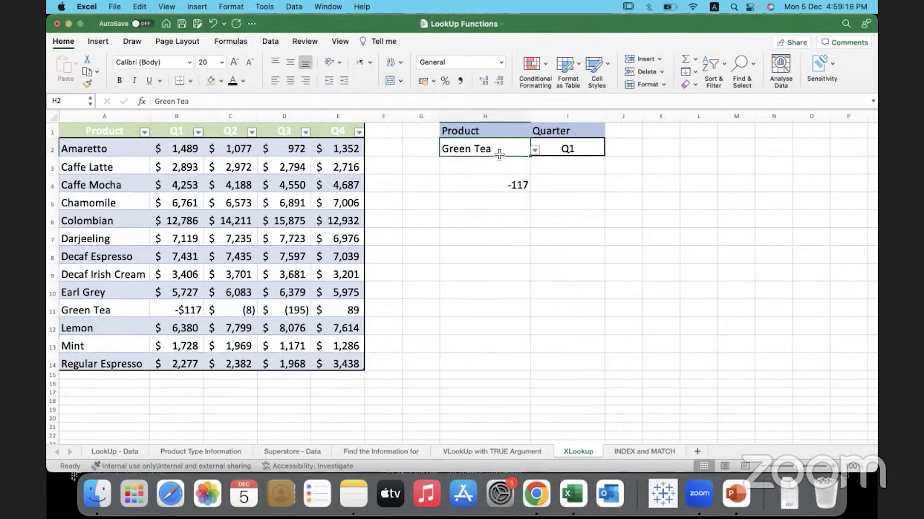
click(270, 41)
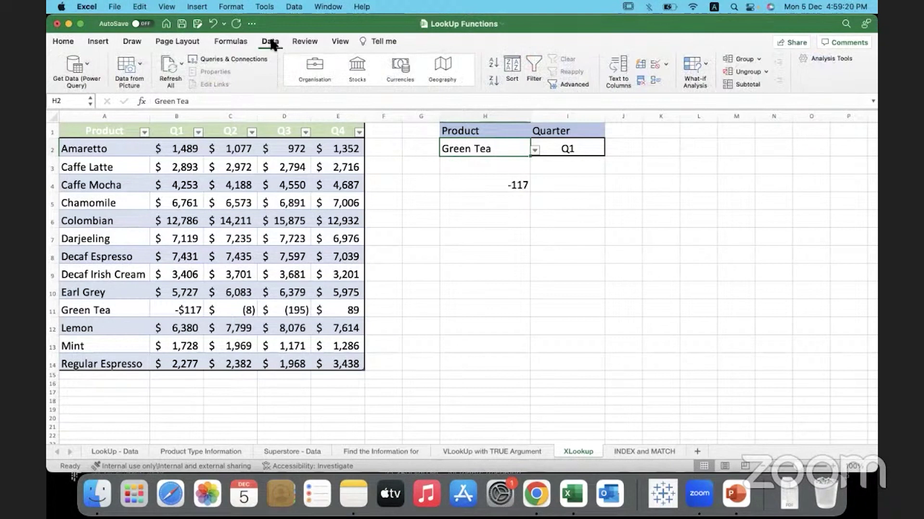
click(666, 66)
click(712, 69)
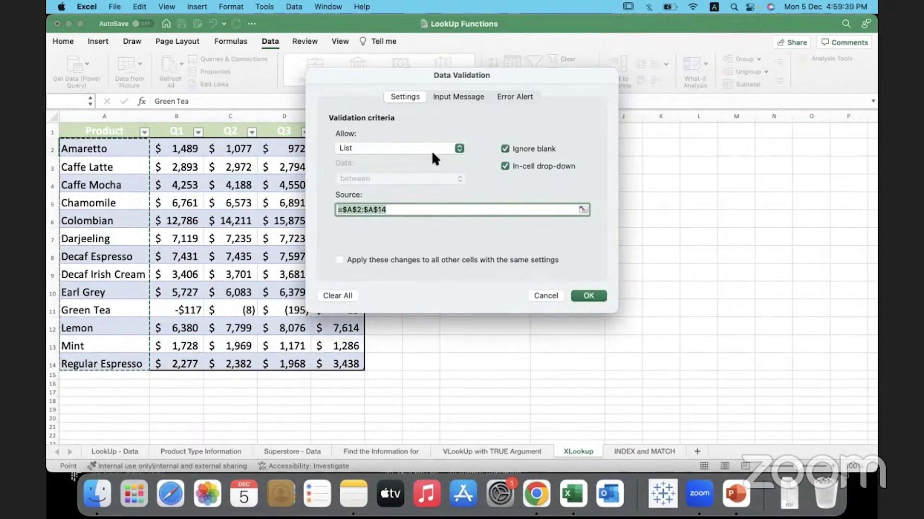
click(544, 294)
click(472, 325)
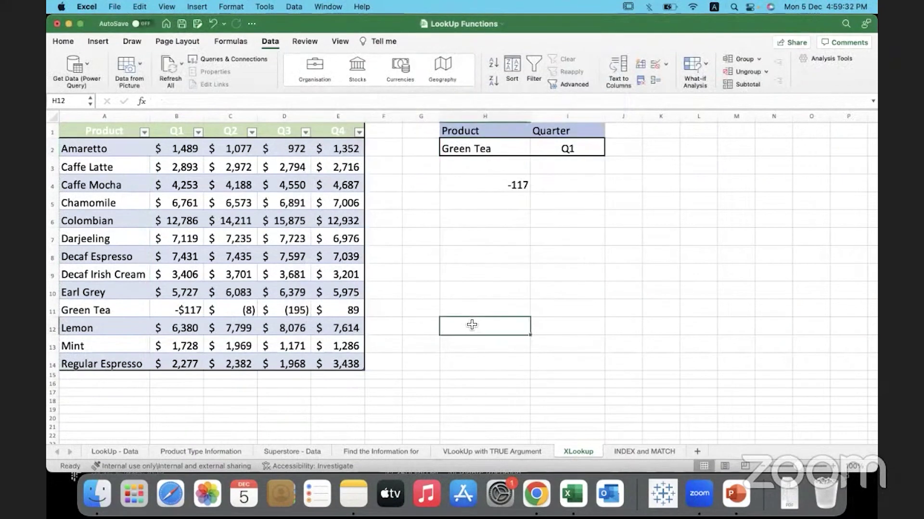
Step: Revisit the VLookUp with TRUE Argument sheet and highlight its Selling Price and Tax table
click(482, 449)
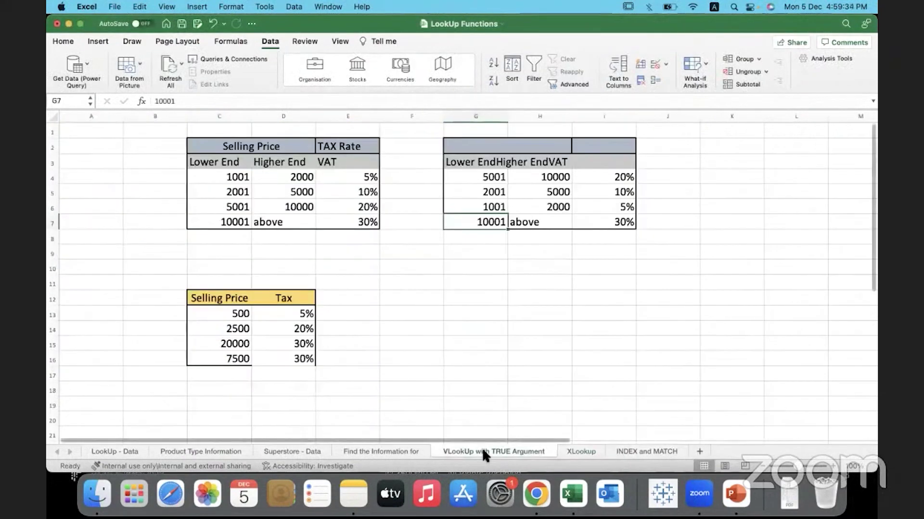
click(439, 338)
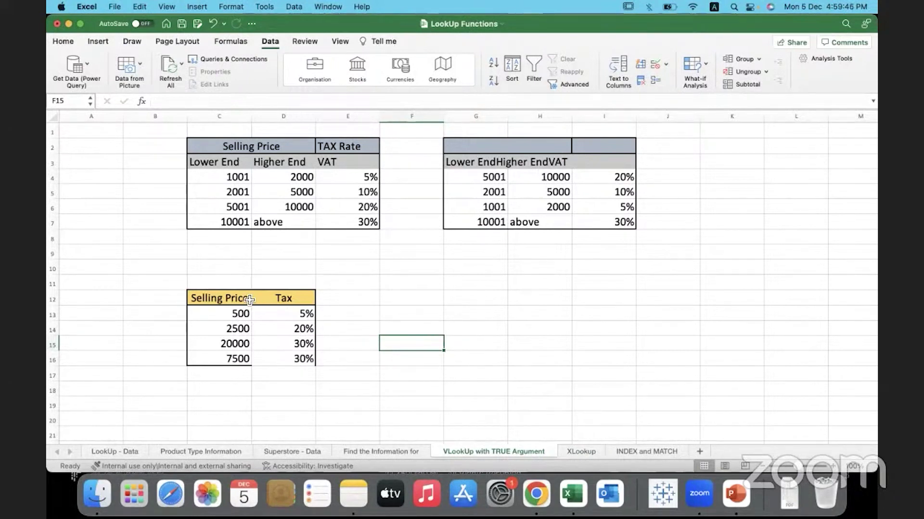
mouse_move(250, 301)
mouse_down()
mouse_move(306, 344)
mouse_move(306, 358)
mouse_up()
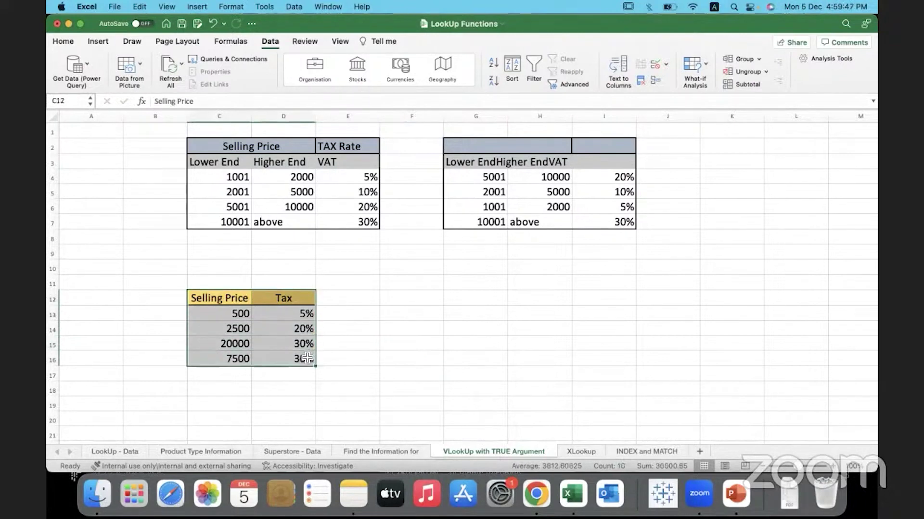
Step: Review the Find the Information for and Superstore - Data sheets, ending on INDEX and MATCH
click(348, 365)
click(370, 451)
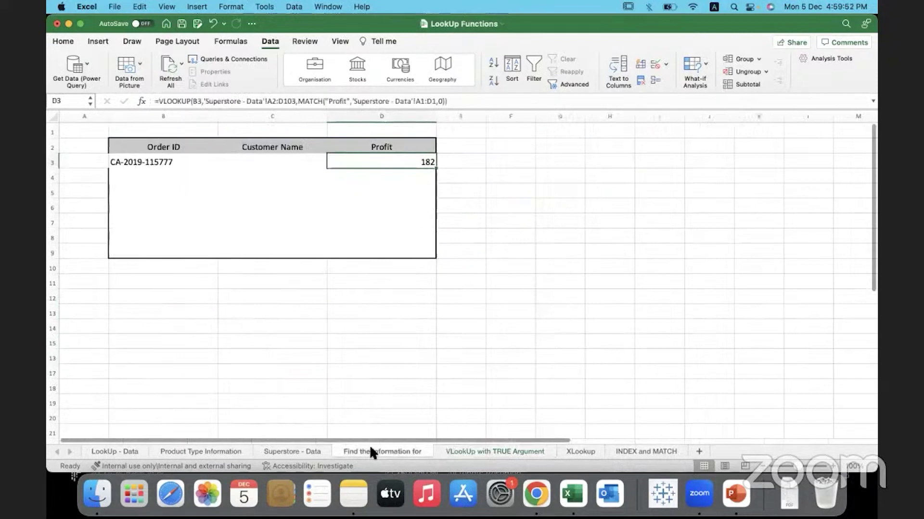
click(313, 450)
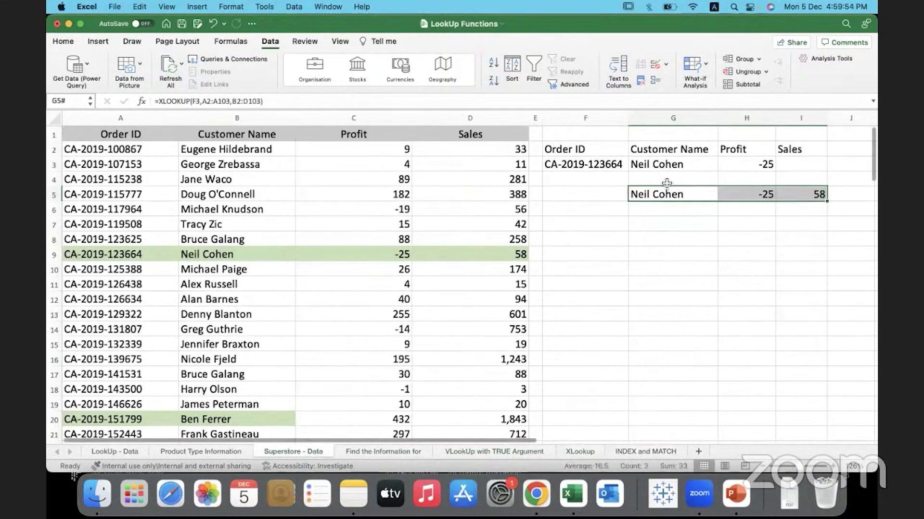
click(661, 221)
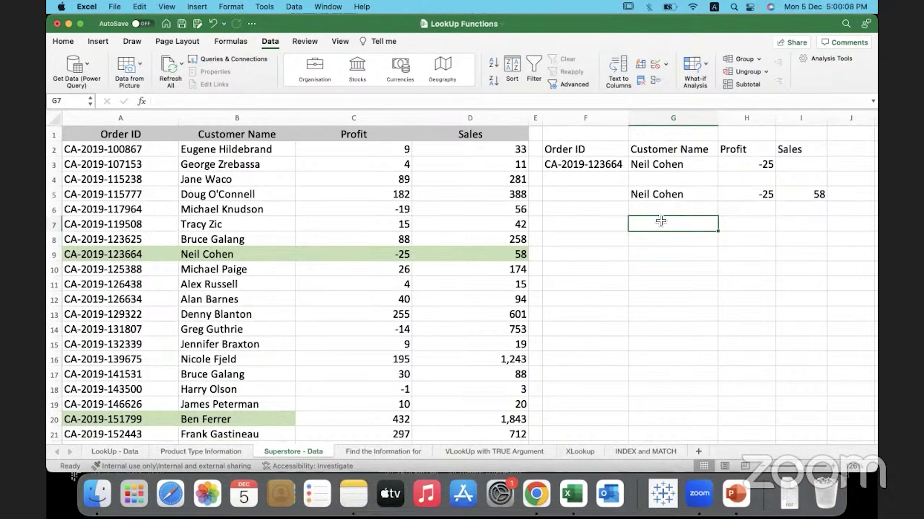
click(644, 450)
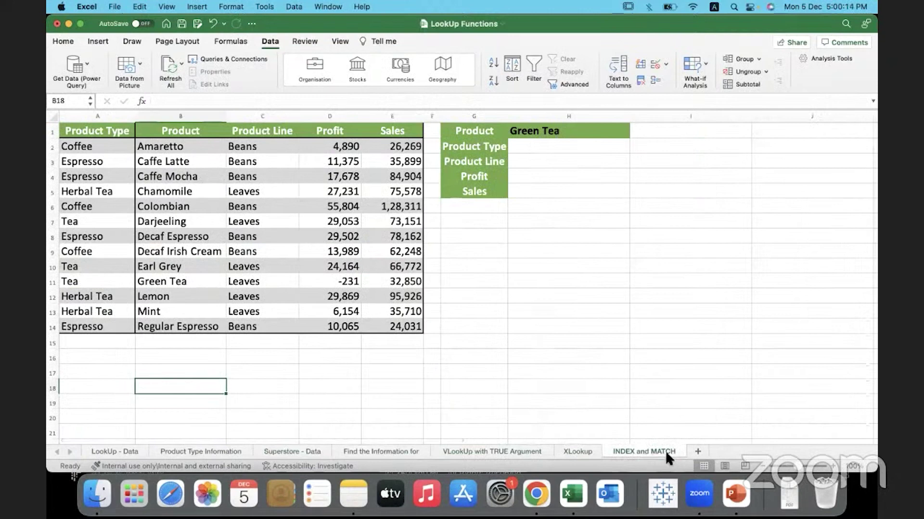
click(590, 377)
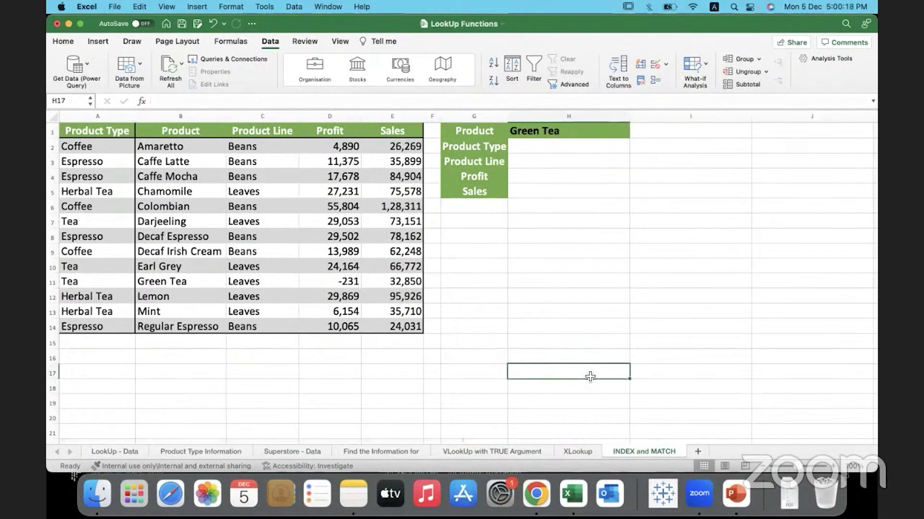